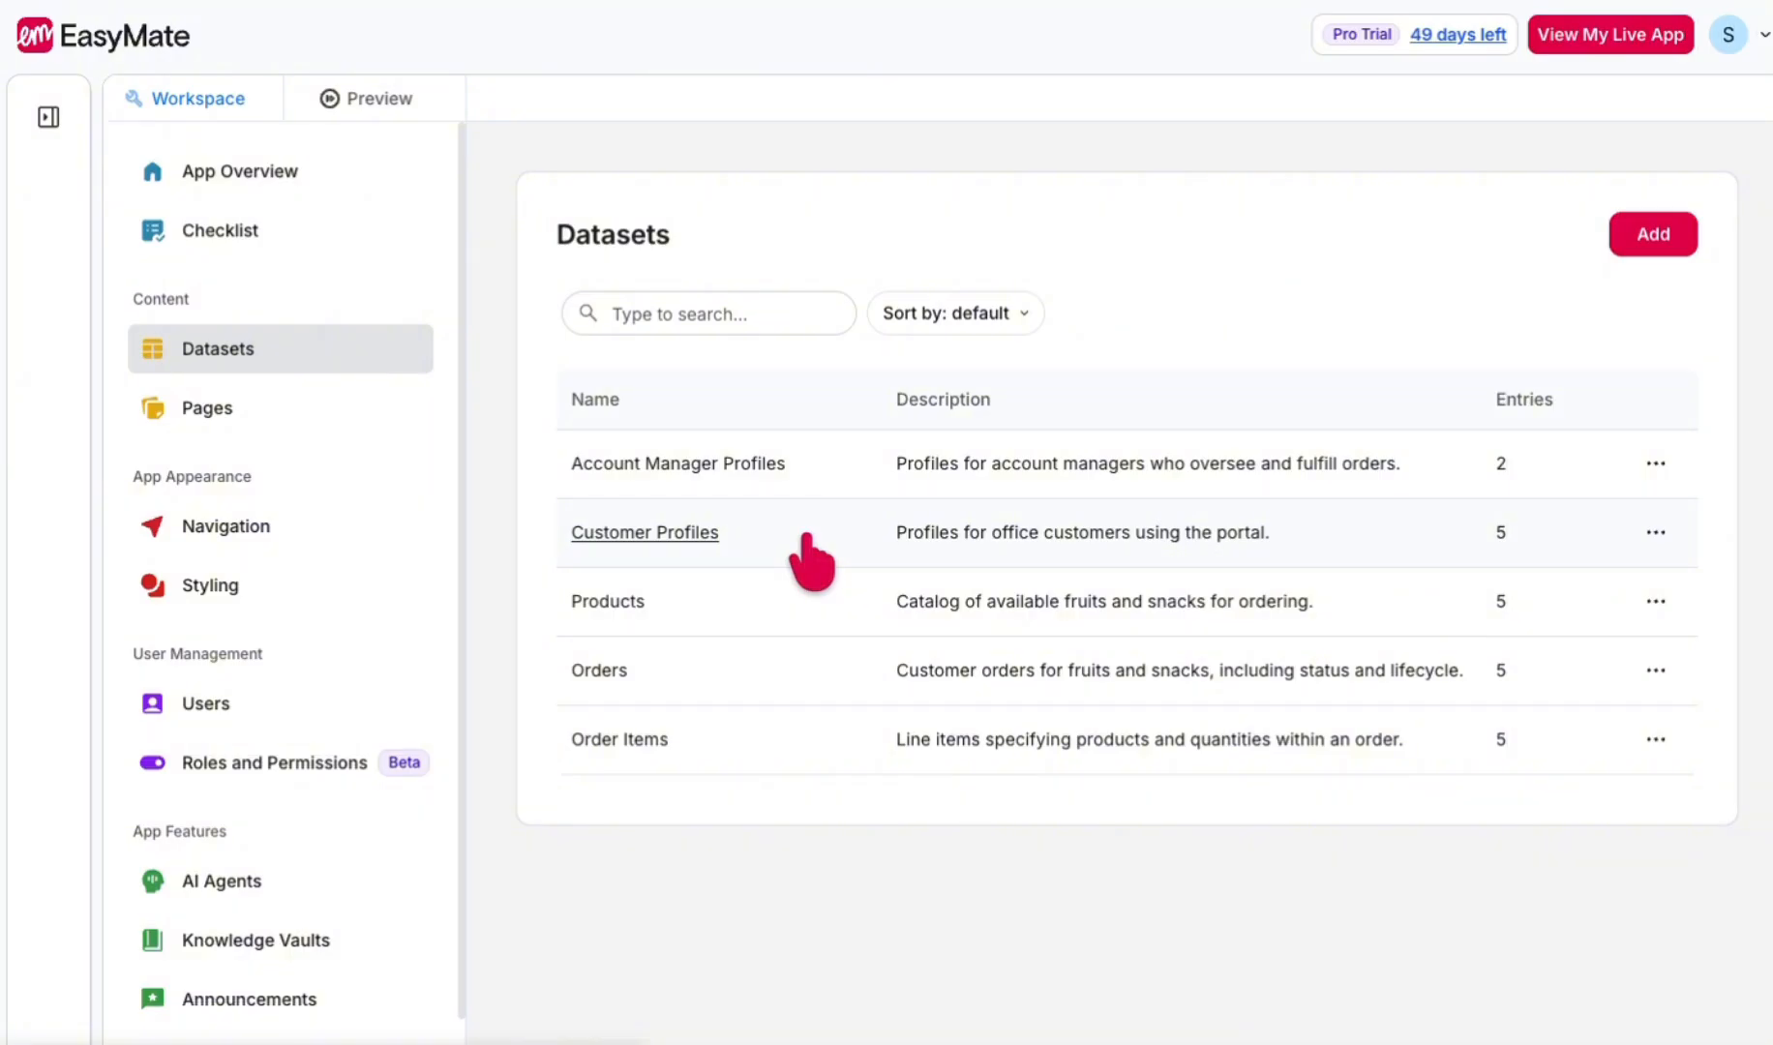
- Open the field configuration of the Customer Profiles dataset and add a new Date field
click(810, 561)
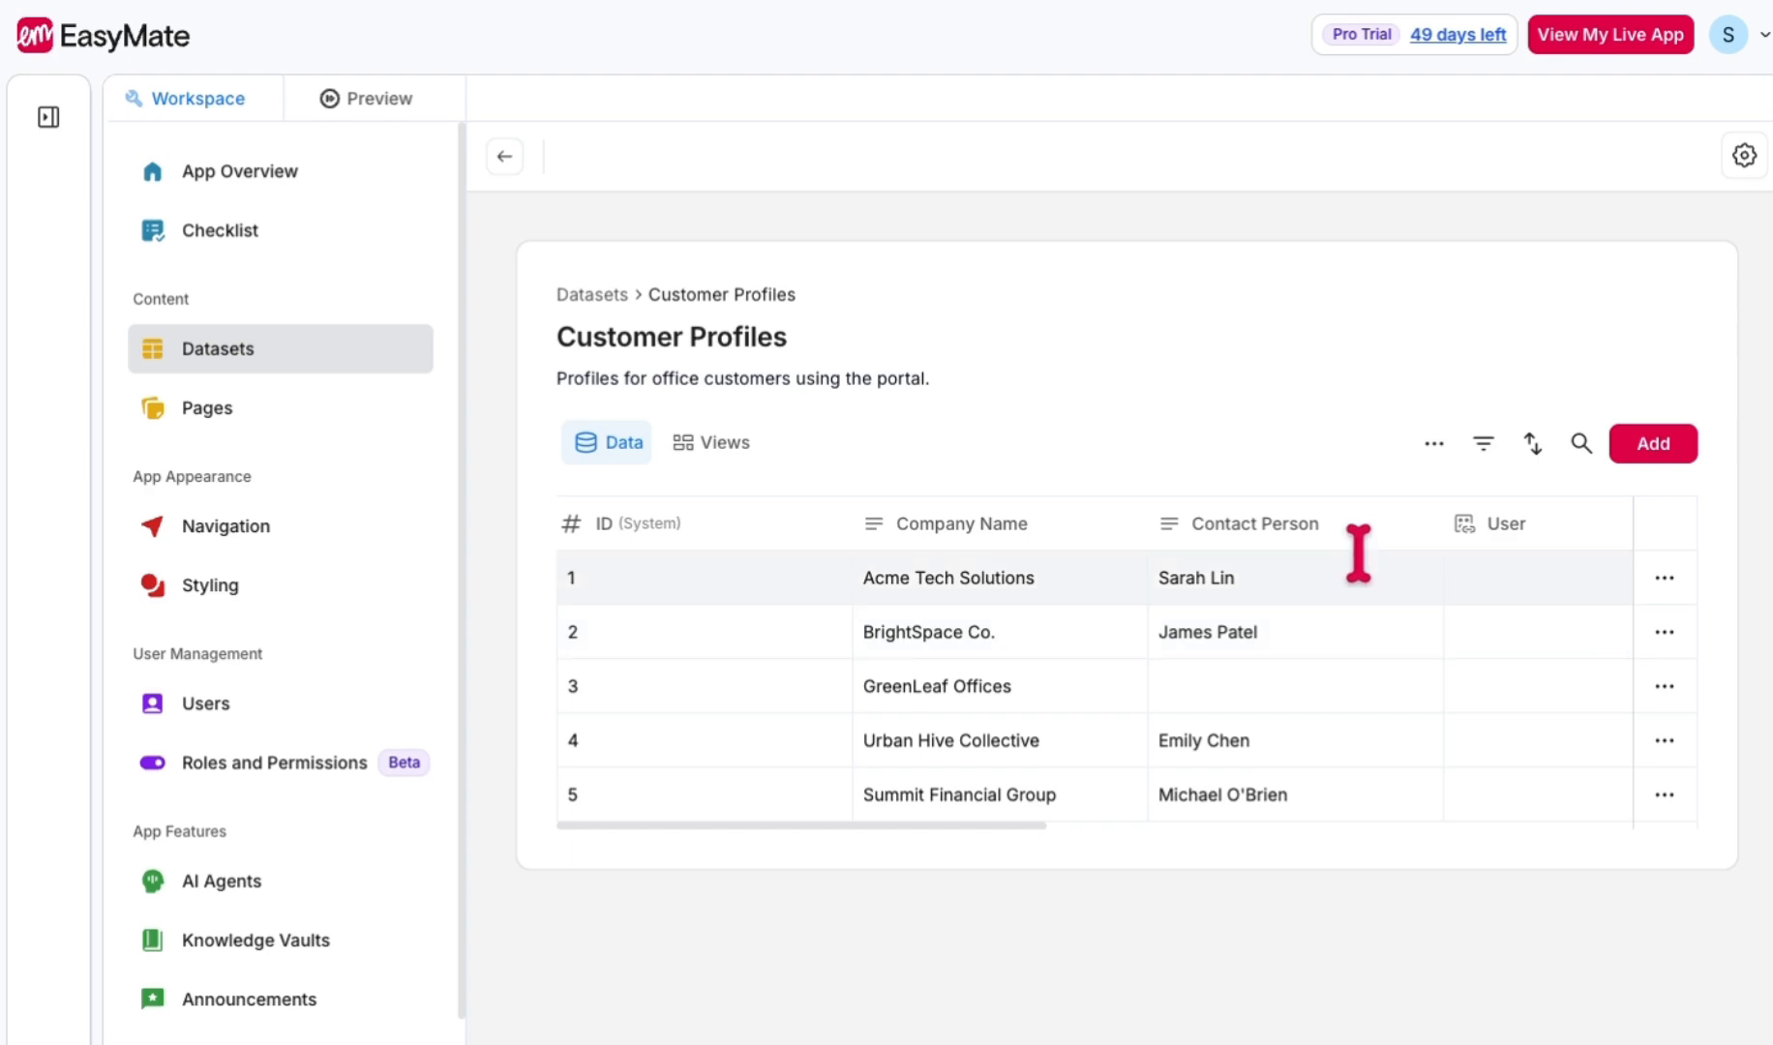
click(1435, 443)
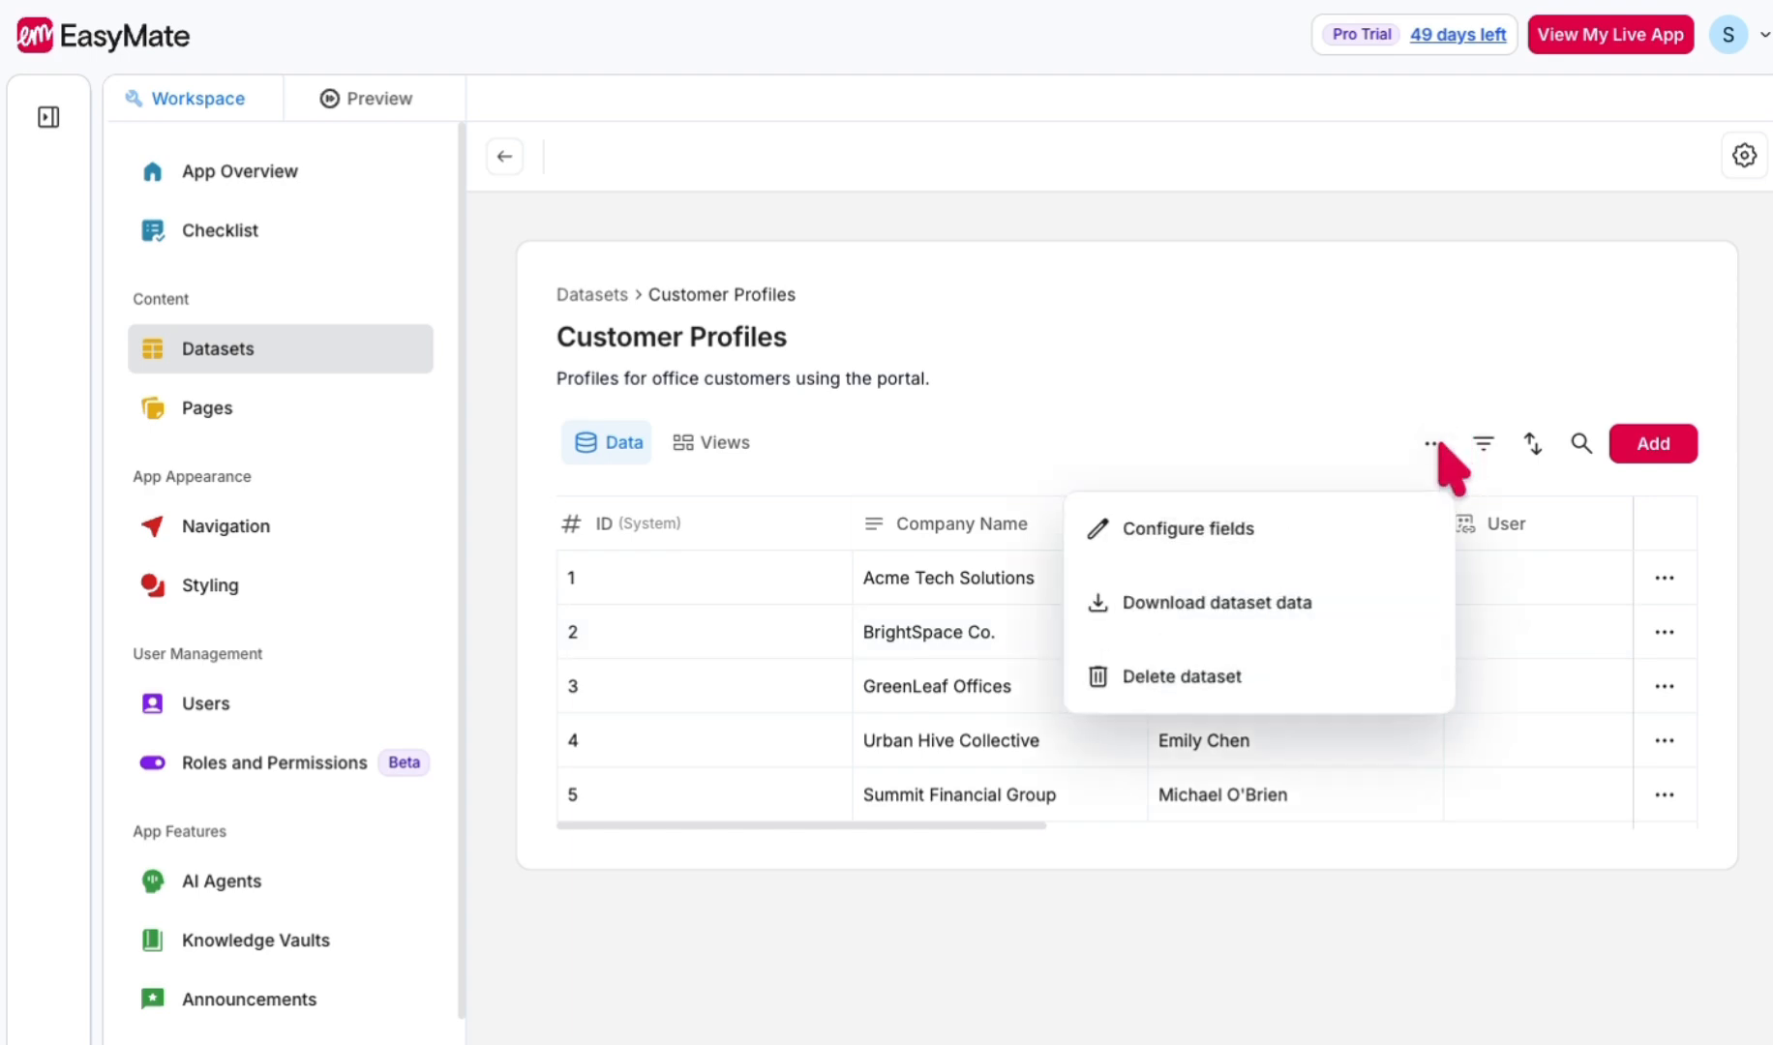
click(1274, 530)
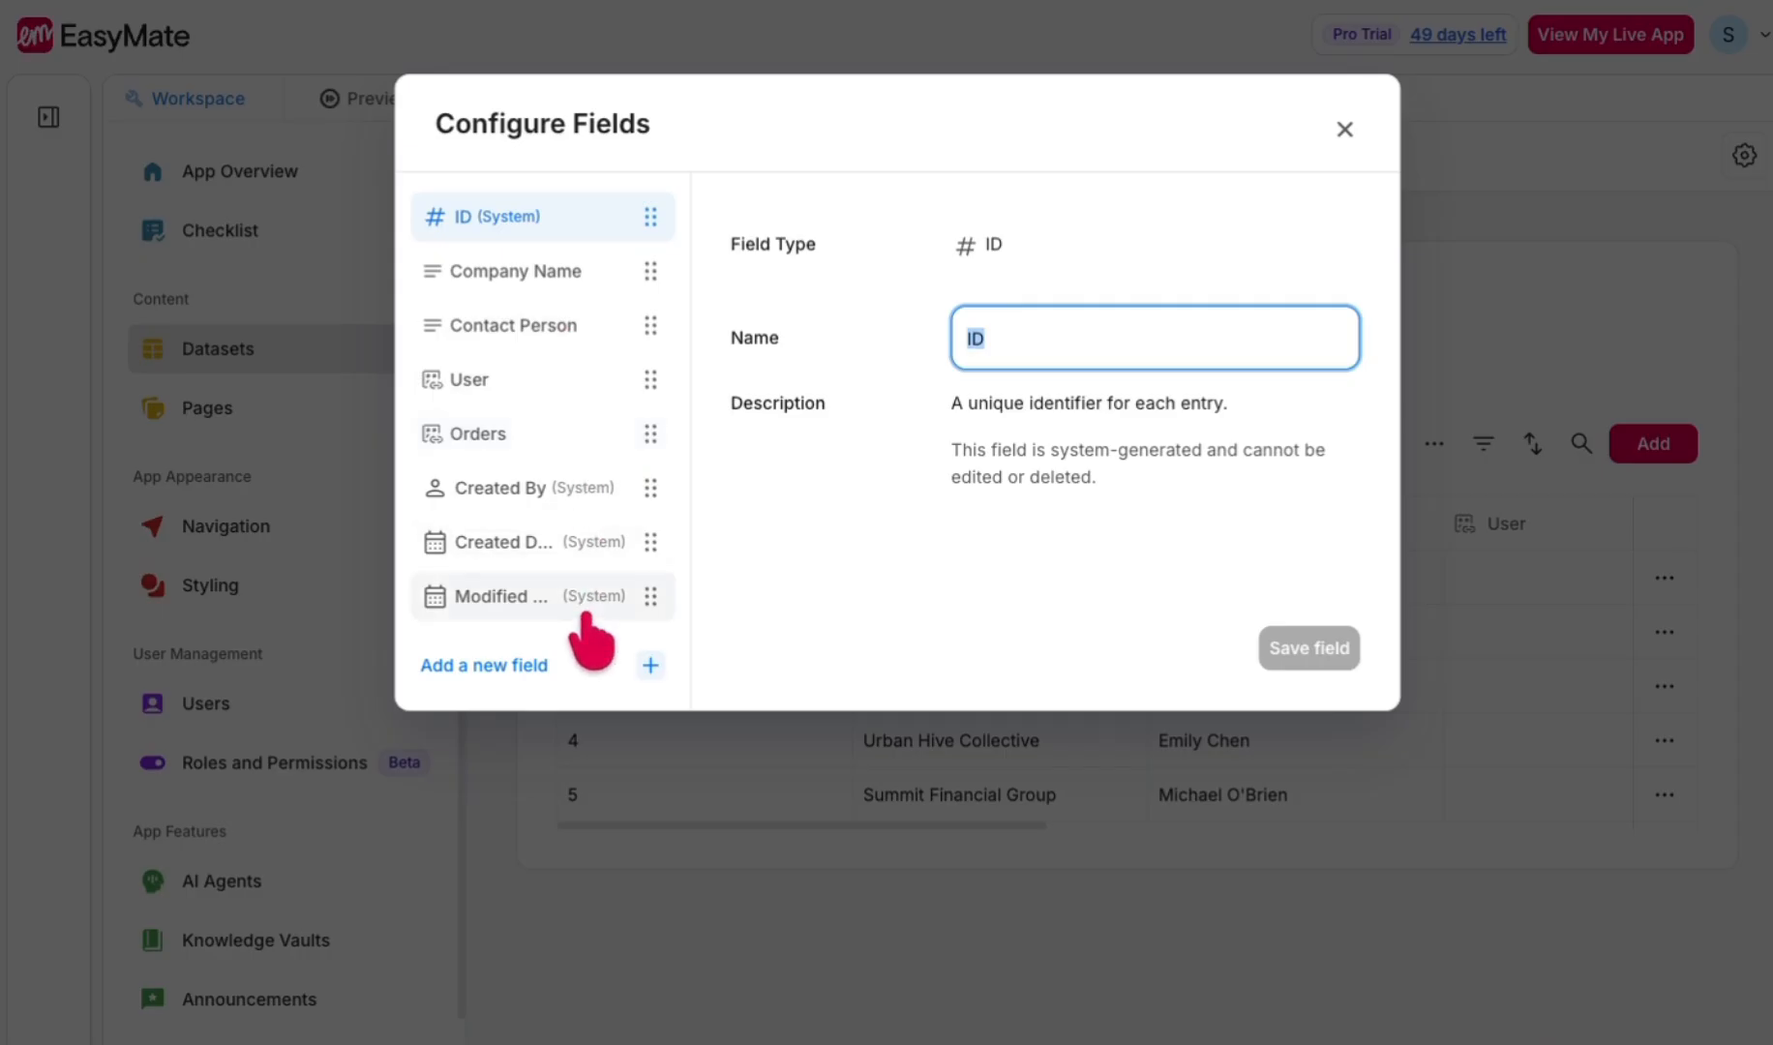
click(518, 663)
click(746, 324)
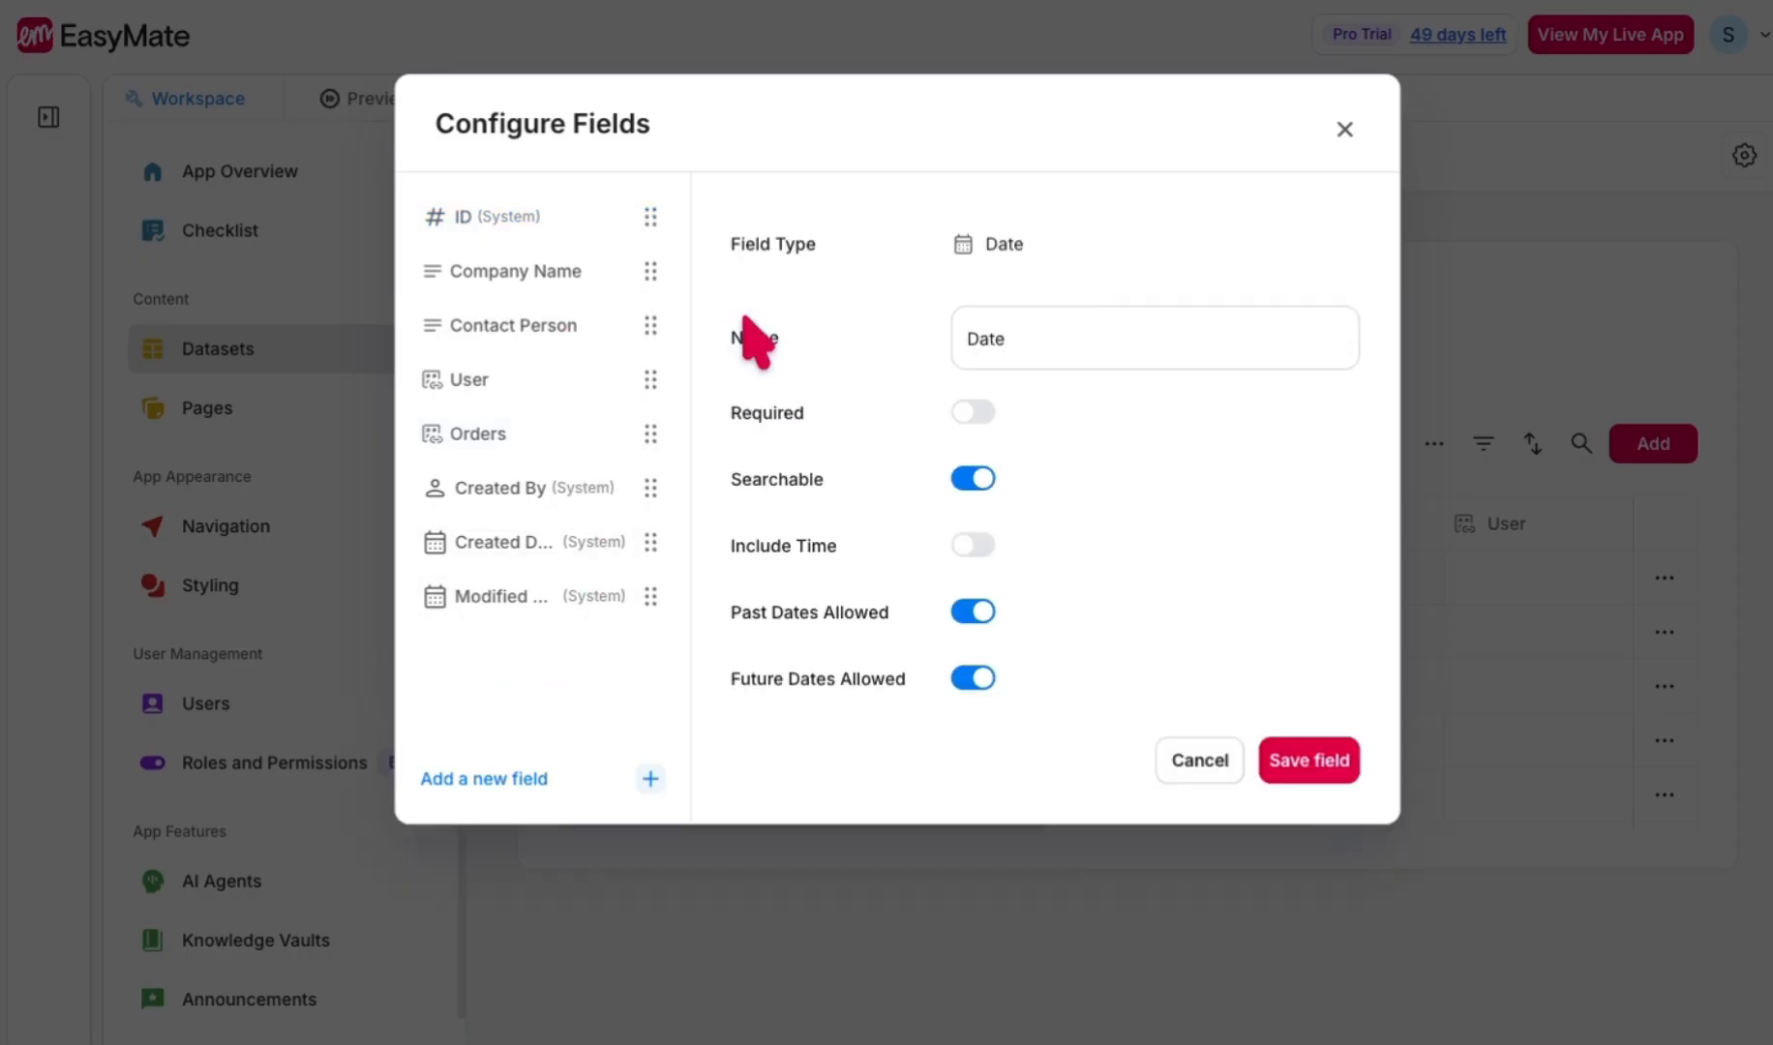
- Name the new field Date of birth, make it required, disallow future dates, and save it to Customer Profiles
click(1048, 333)
click(1132, 404)
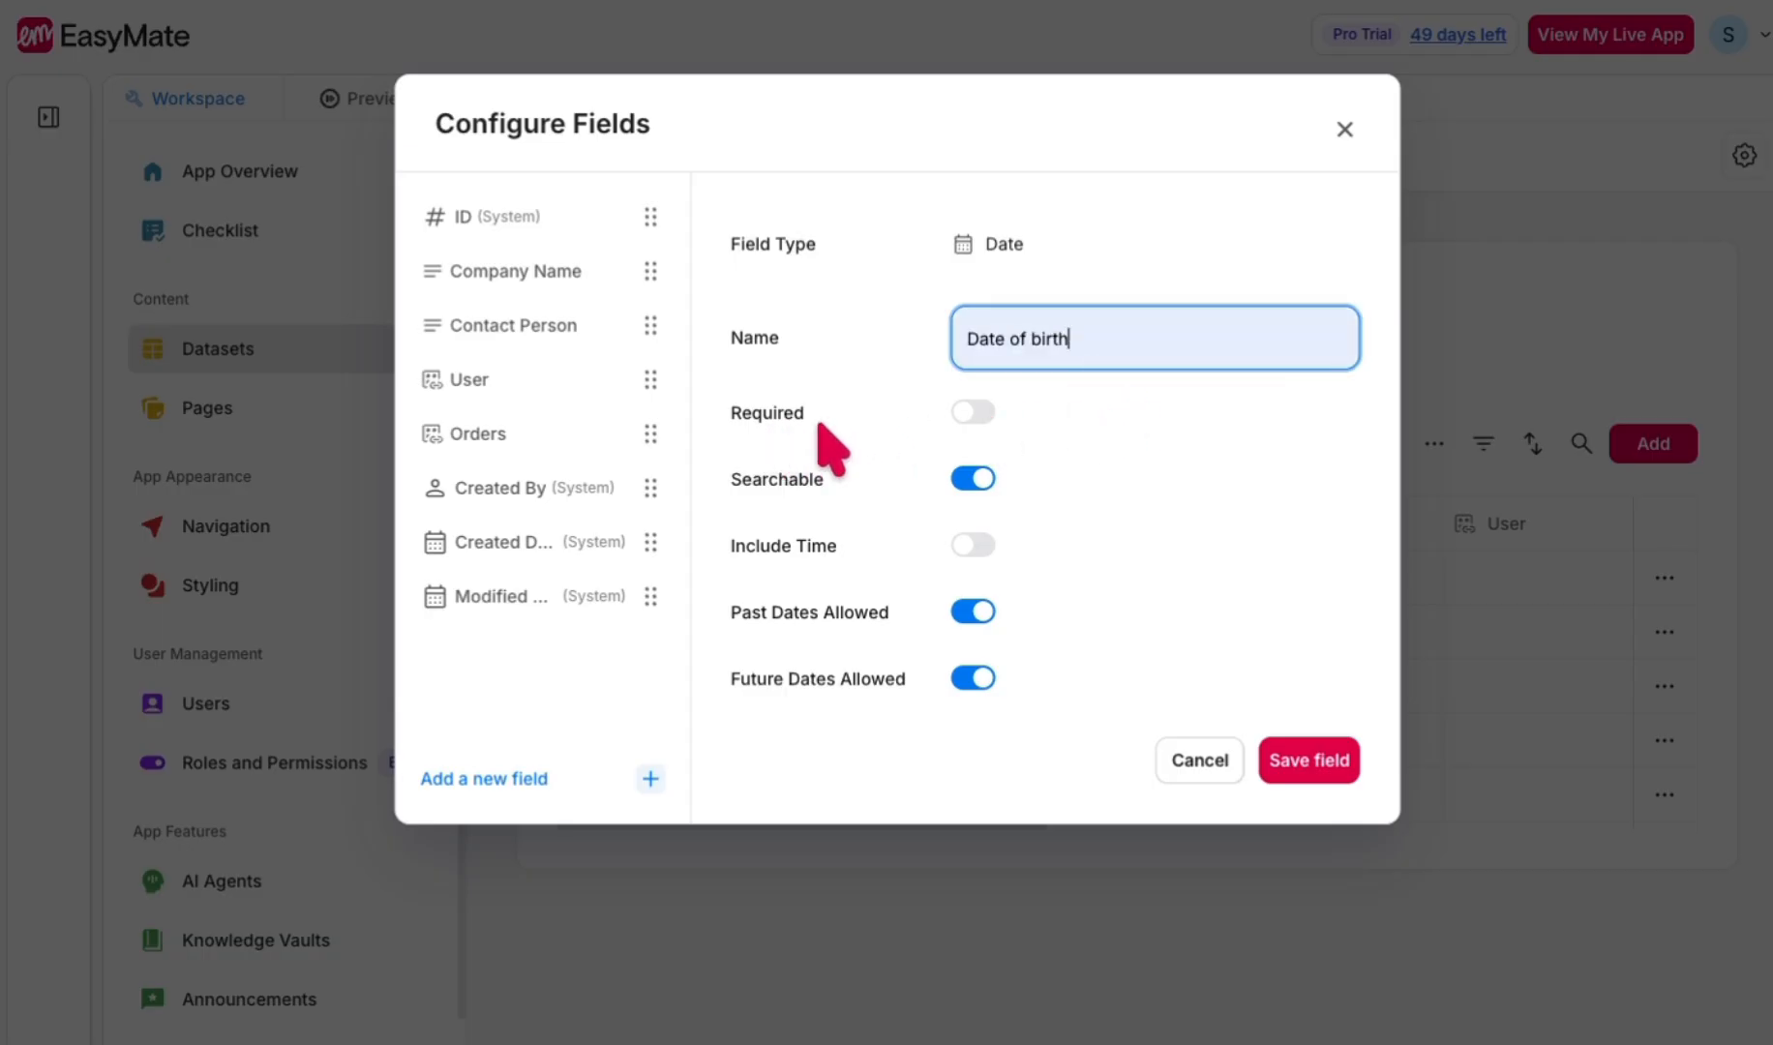
click(975, 412)
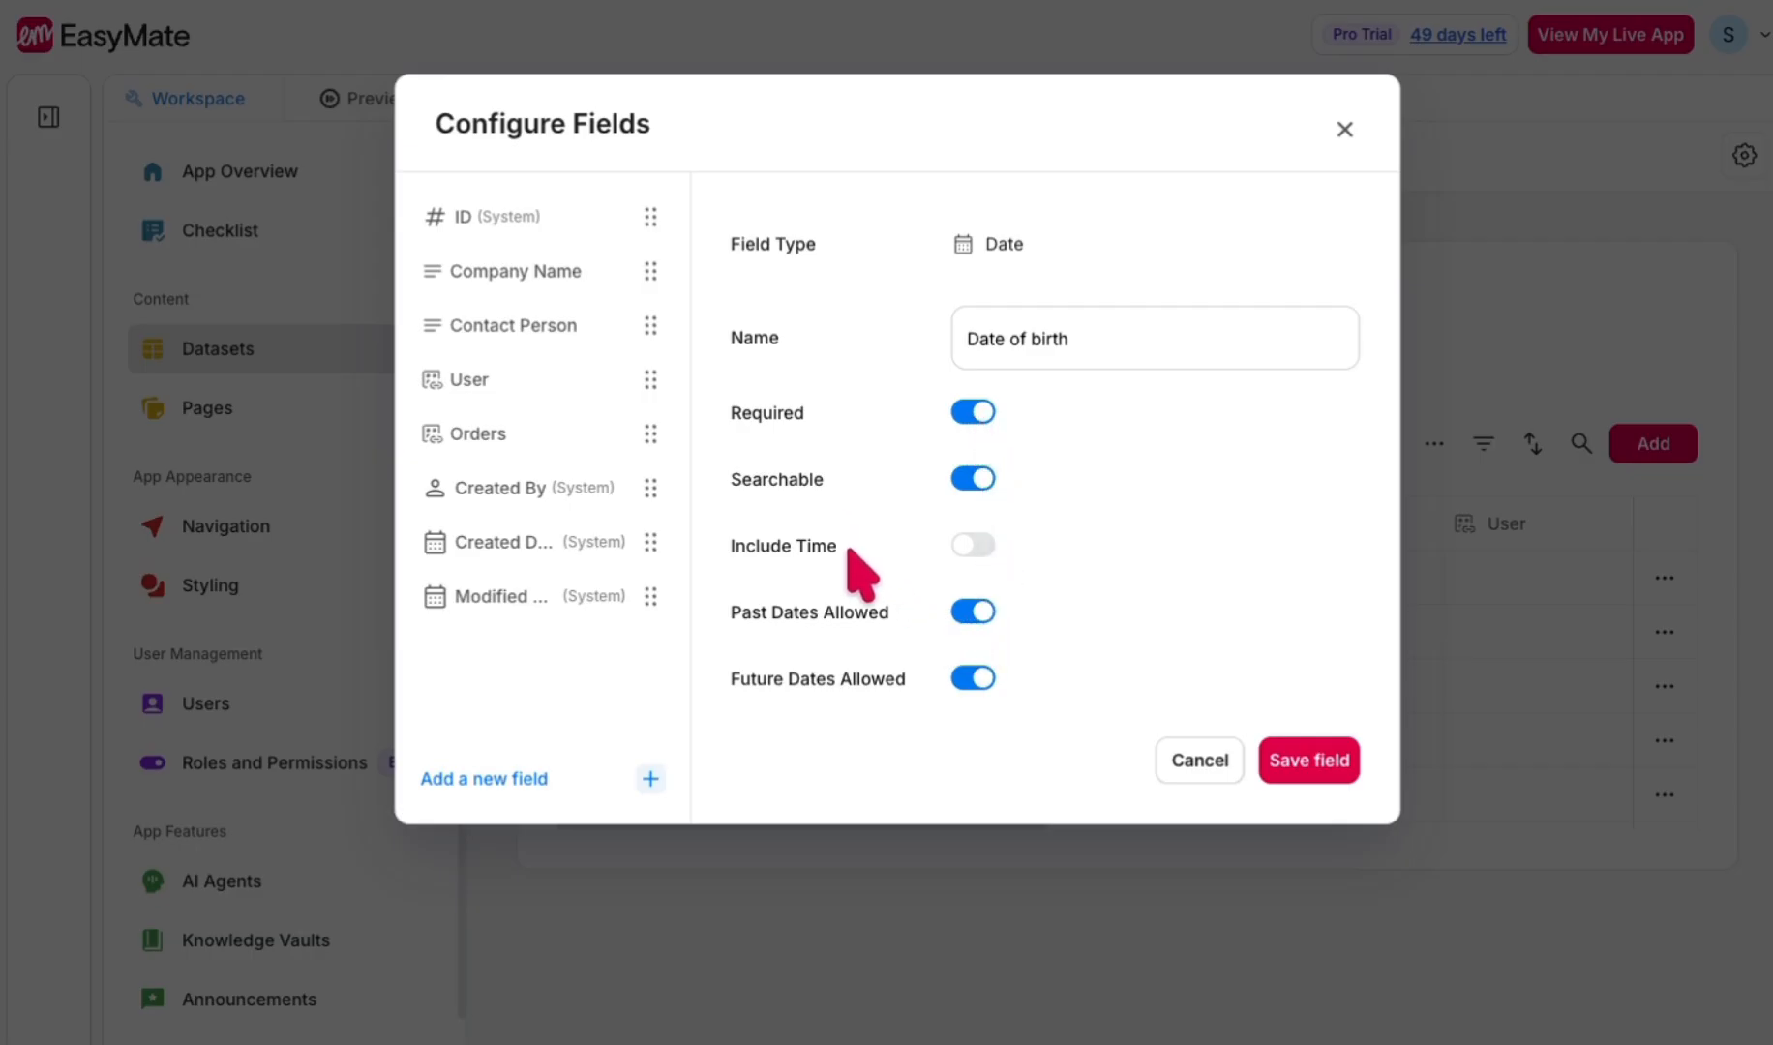
click(964, 681)
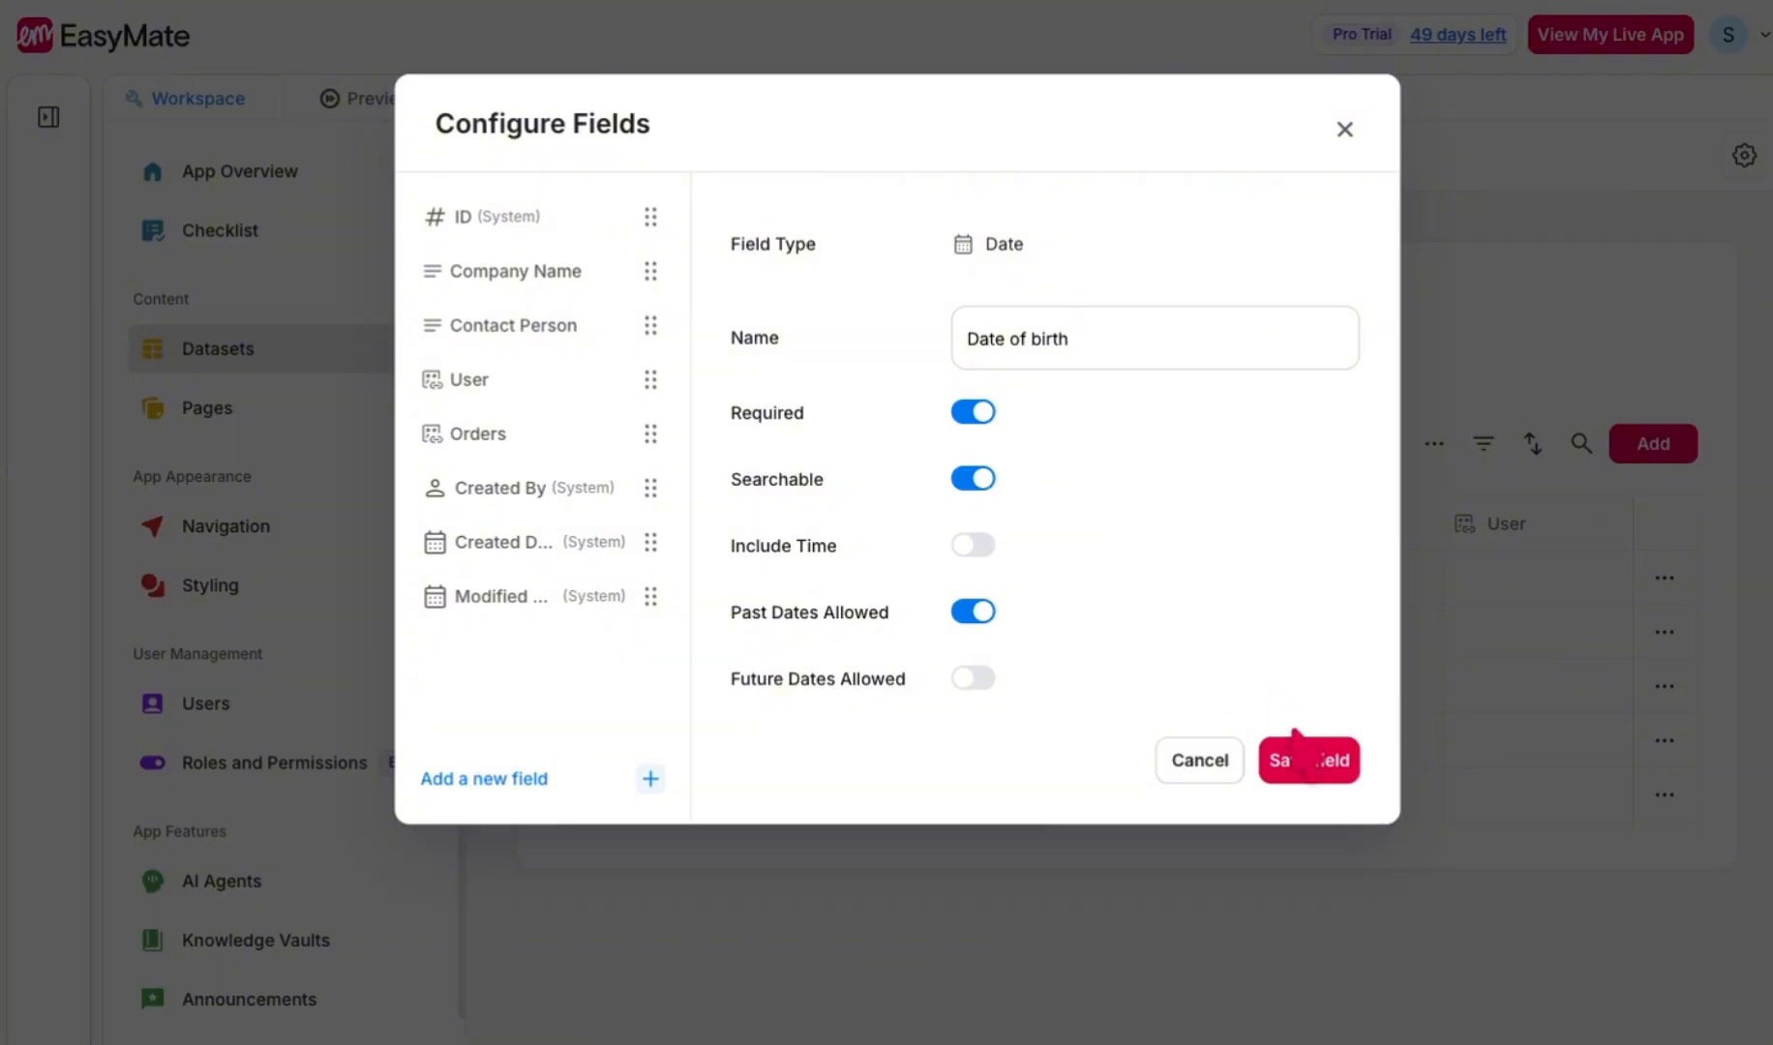
click(1314, 774)
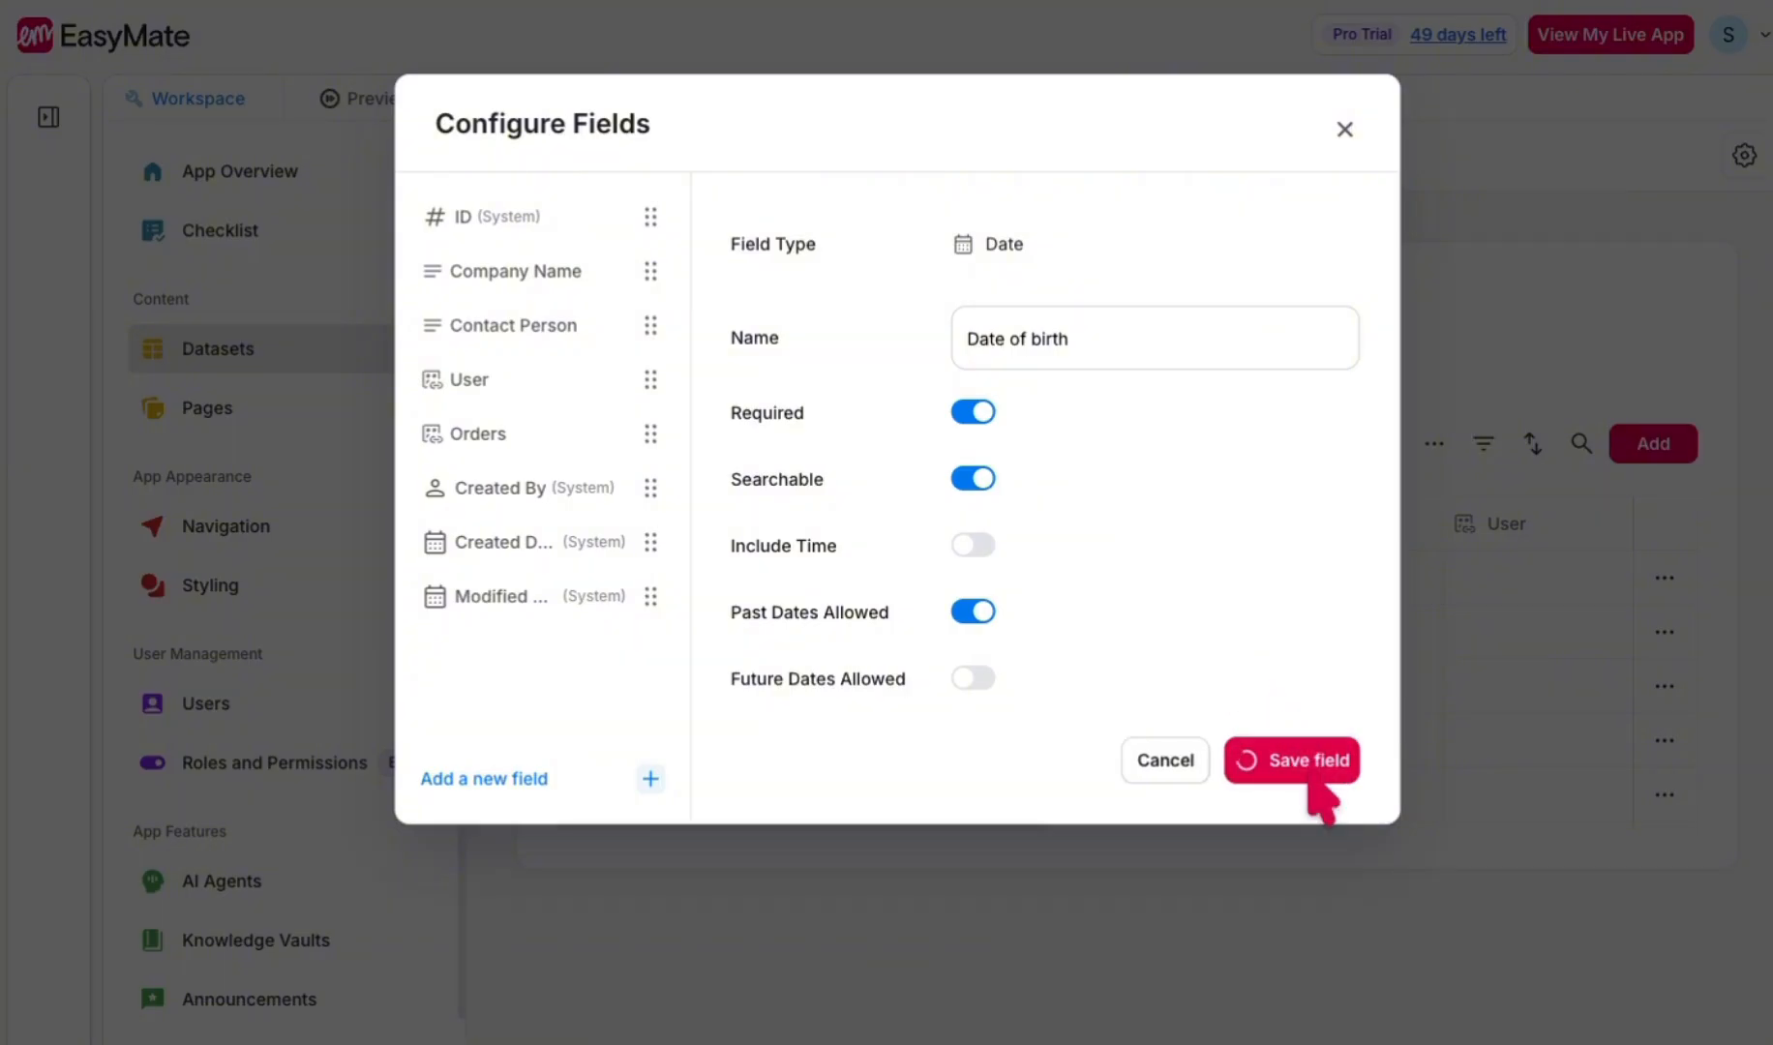
click(1344, 133)
drag(987, 825, 1333, 826)
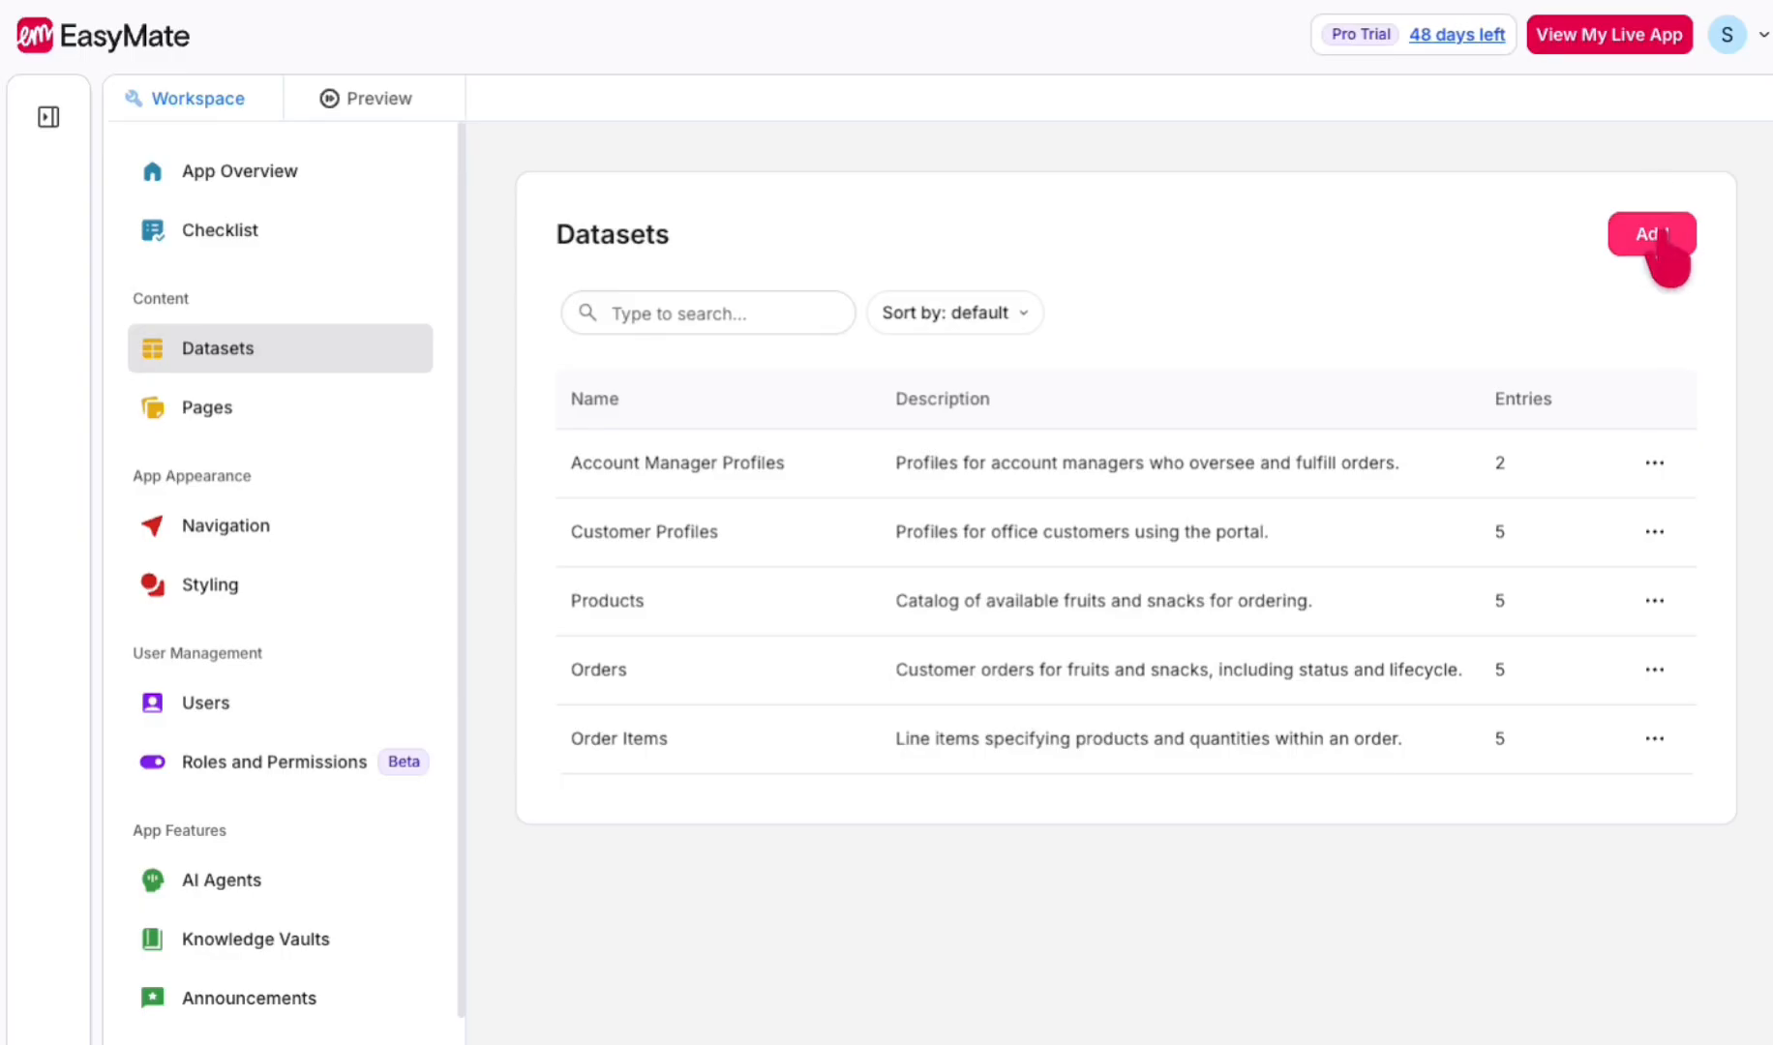
- Create a new dataset named Customer Locations with the description Customer Locations
click(1652, 236)
click(942, 340)
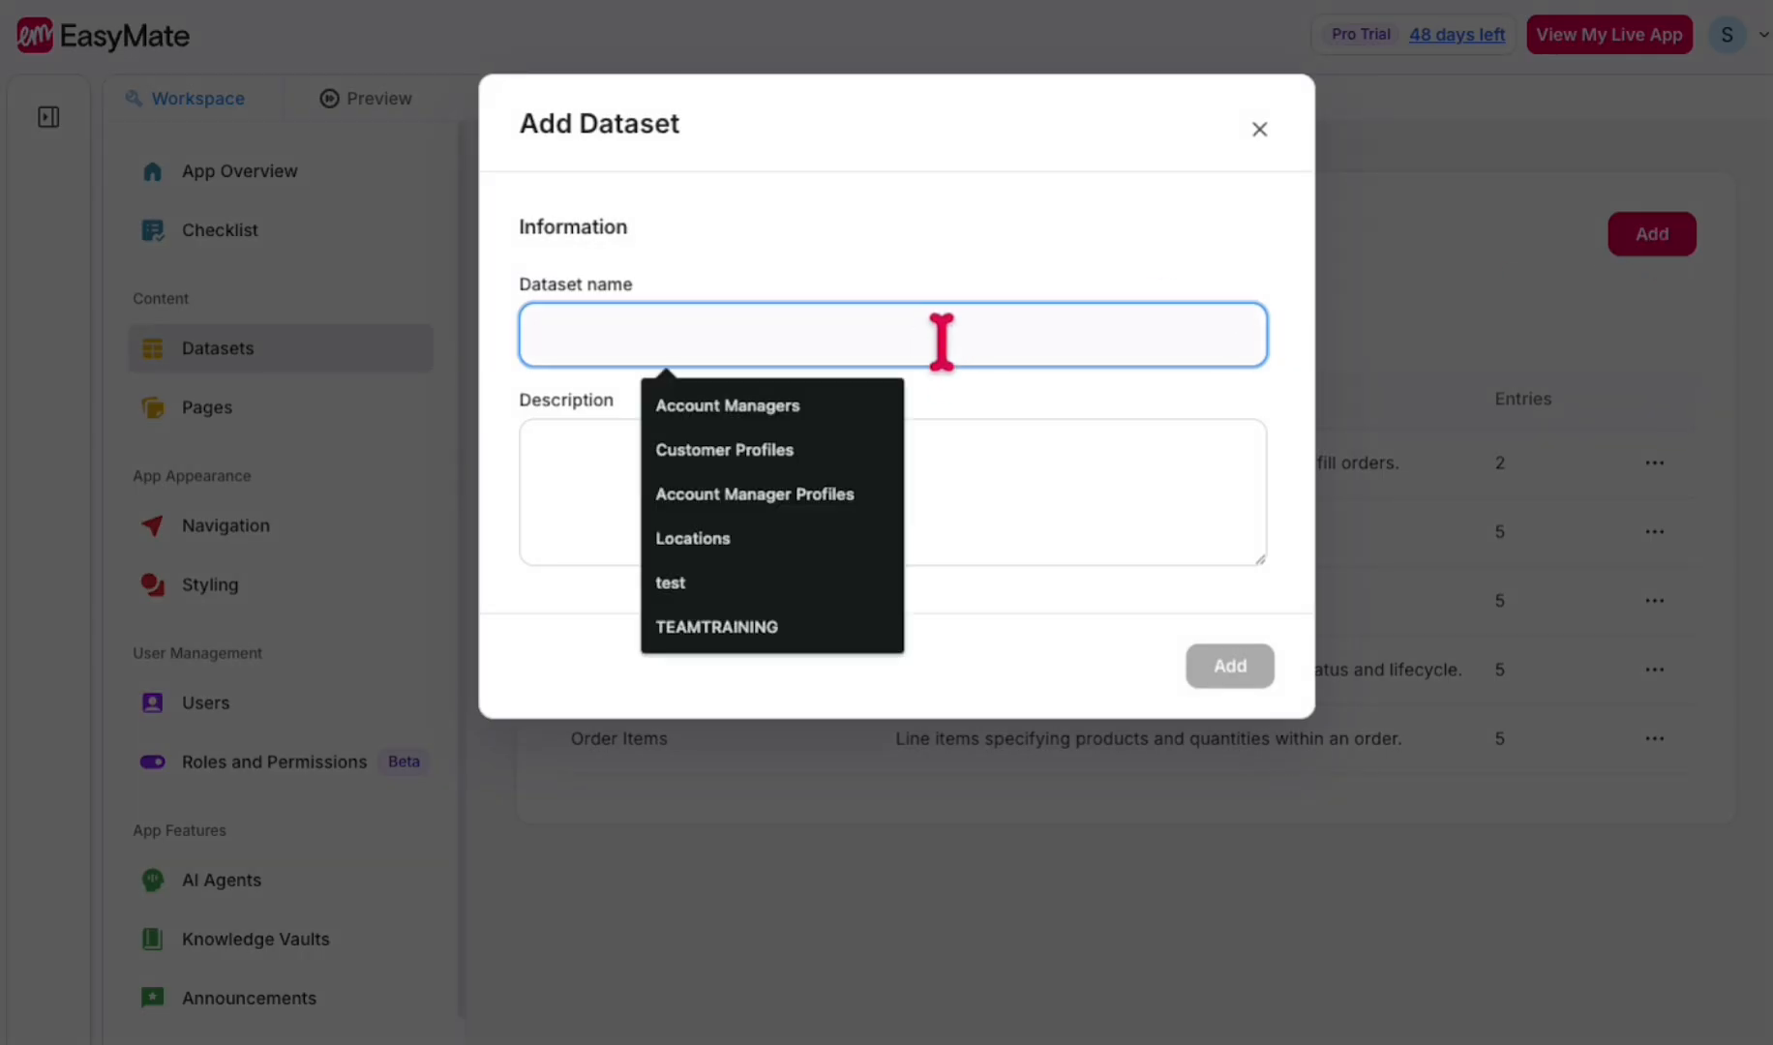
text(Customer Locations)
click(993, 445)
text(Customer Locations)
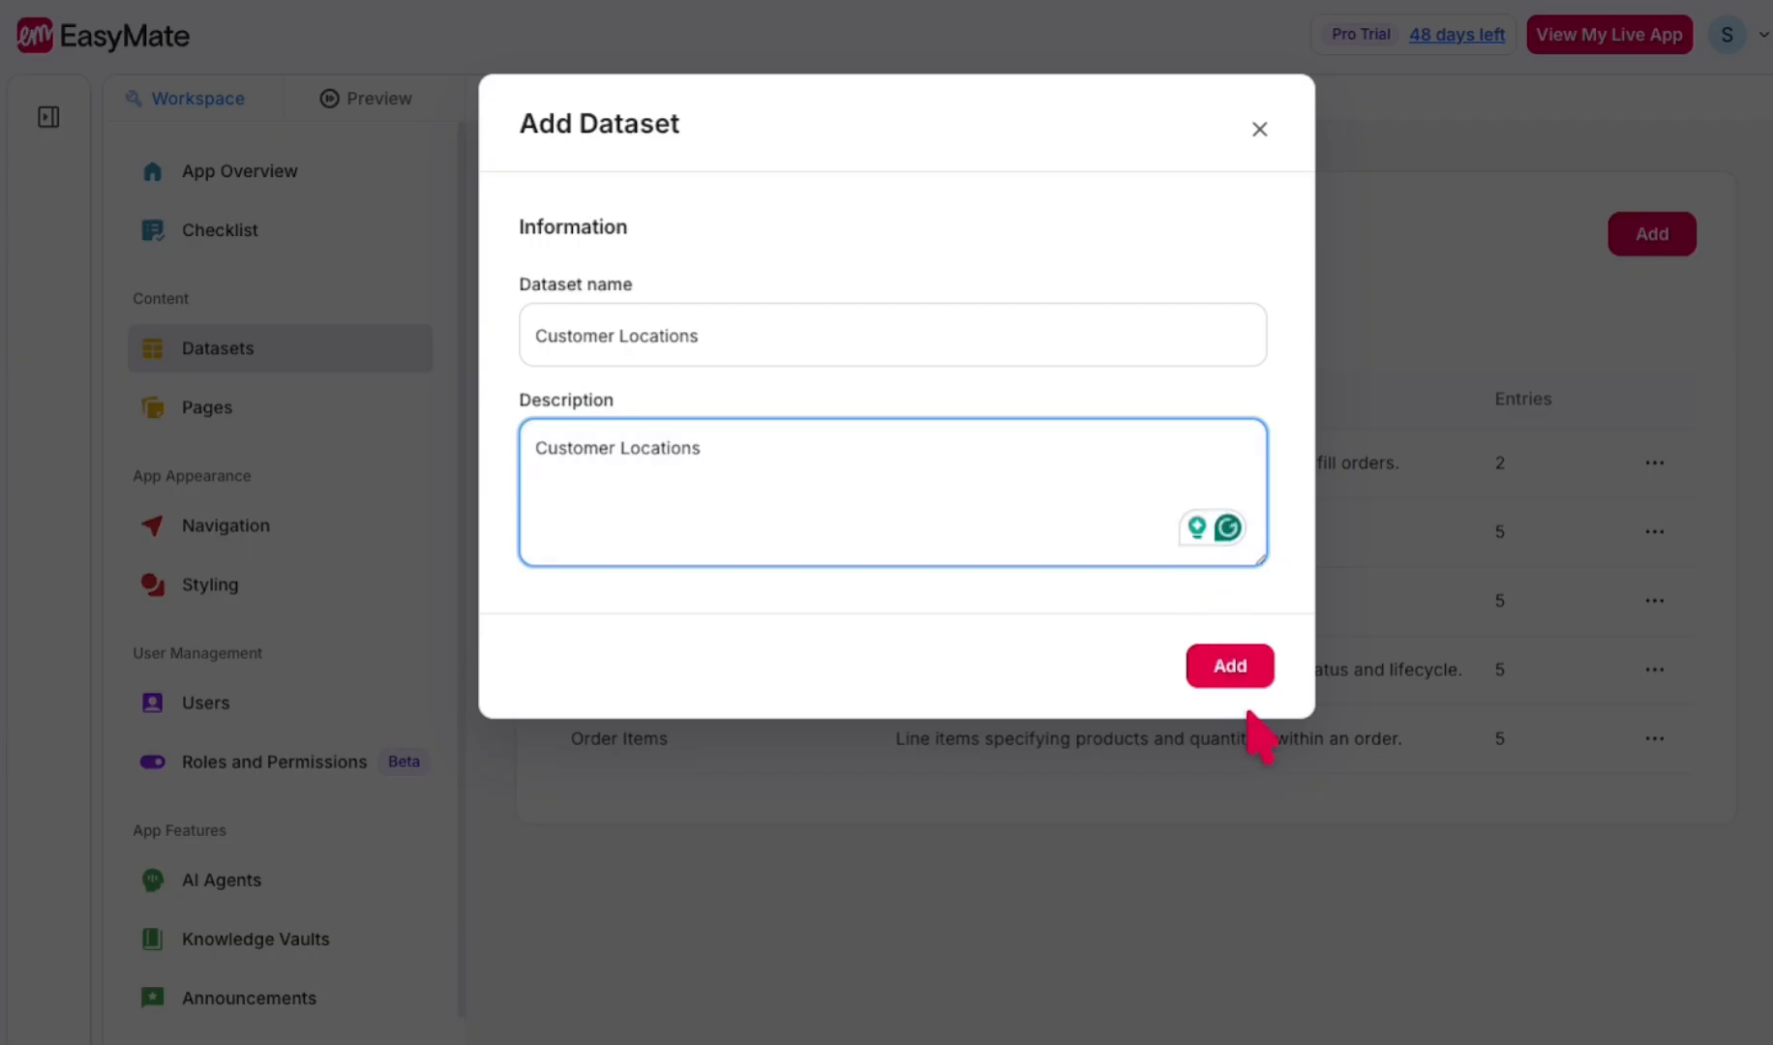
click(1243, 677)
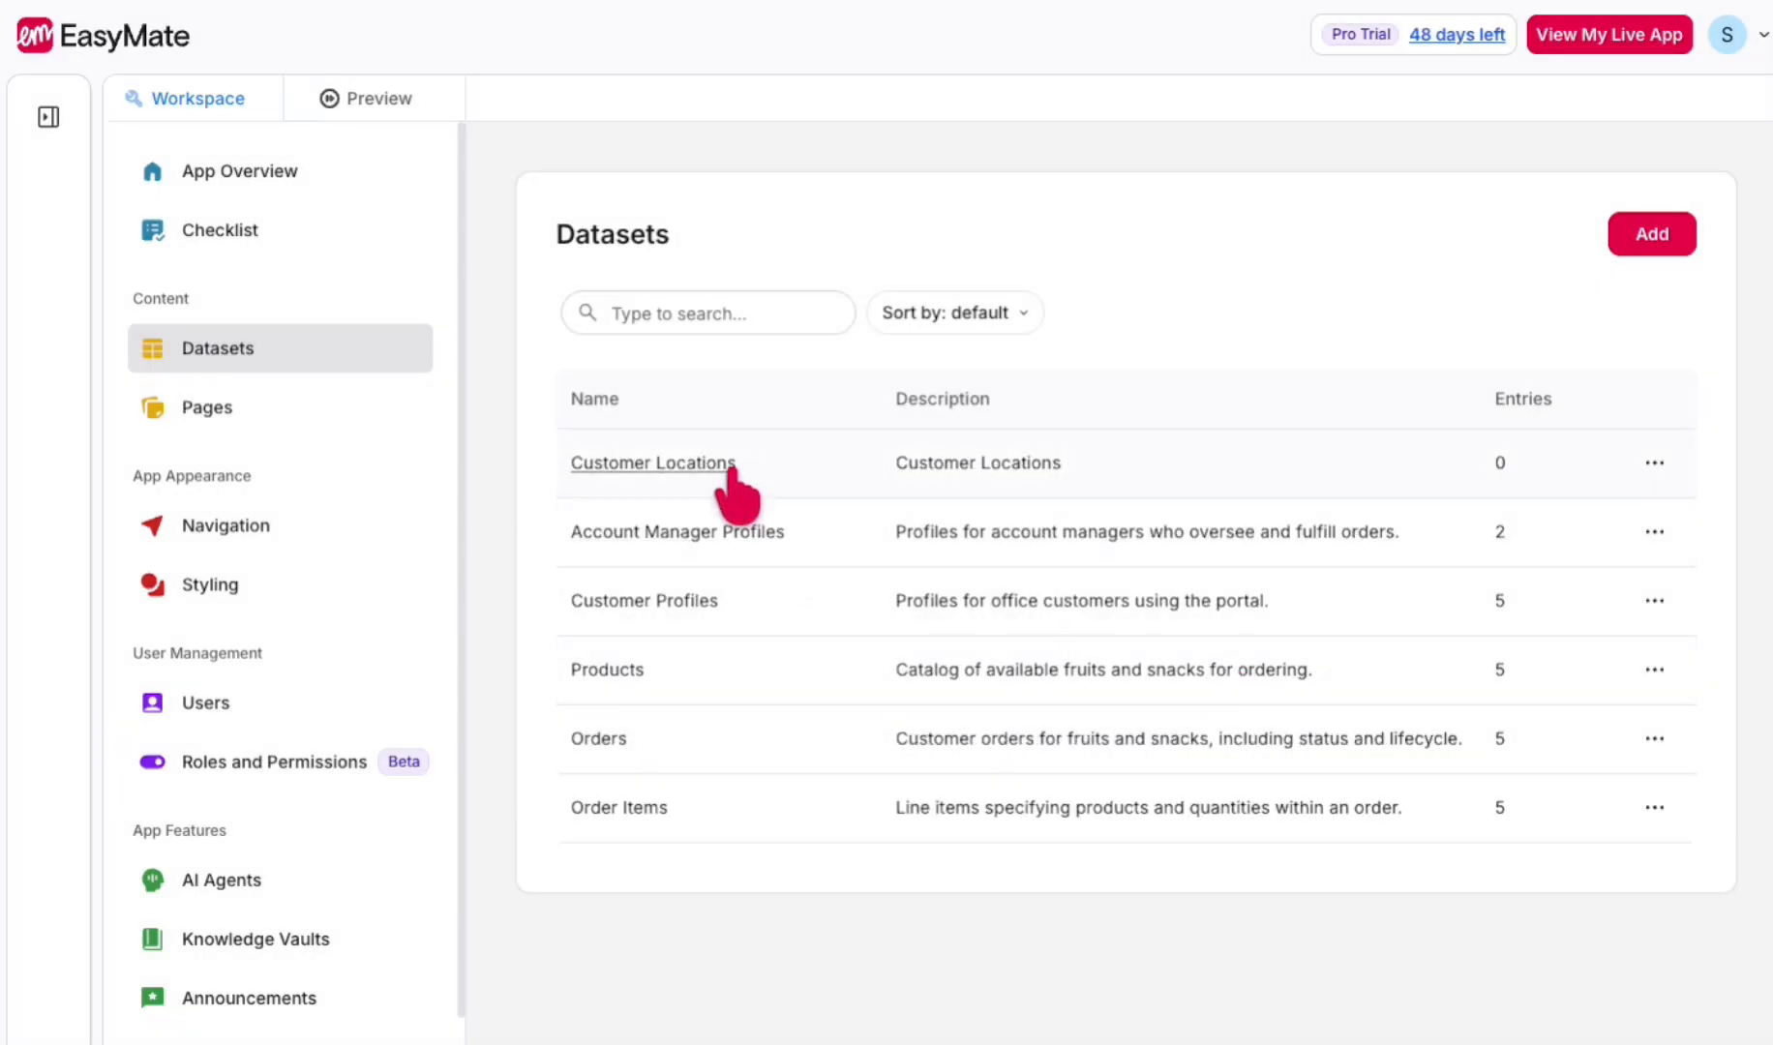
- Add a required single-line text field named Street address to the Customer Locations dataset
click(757, 459)
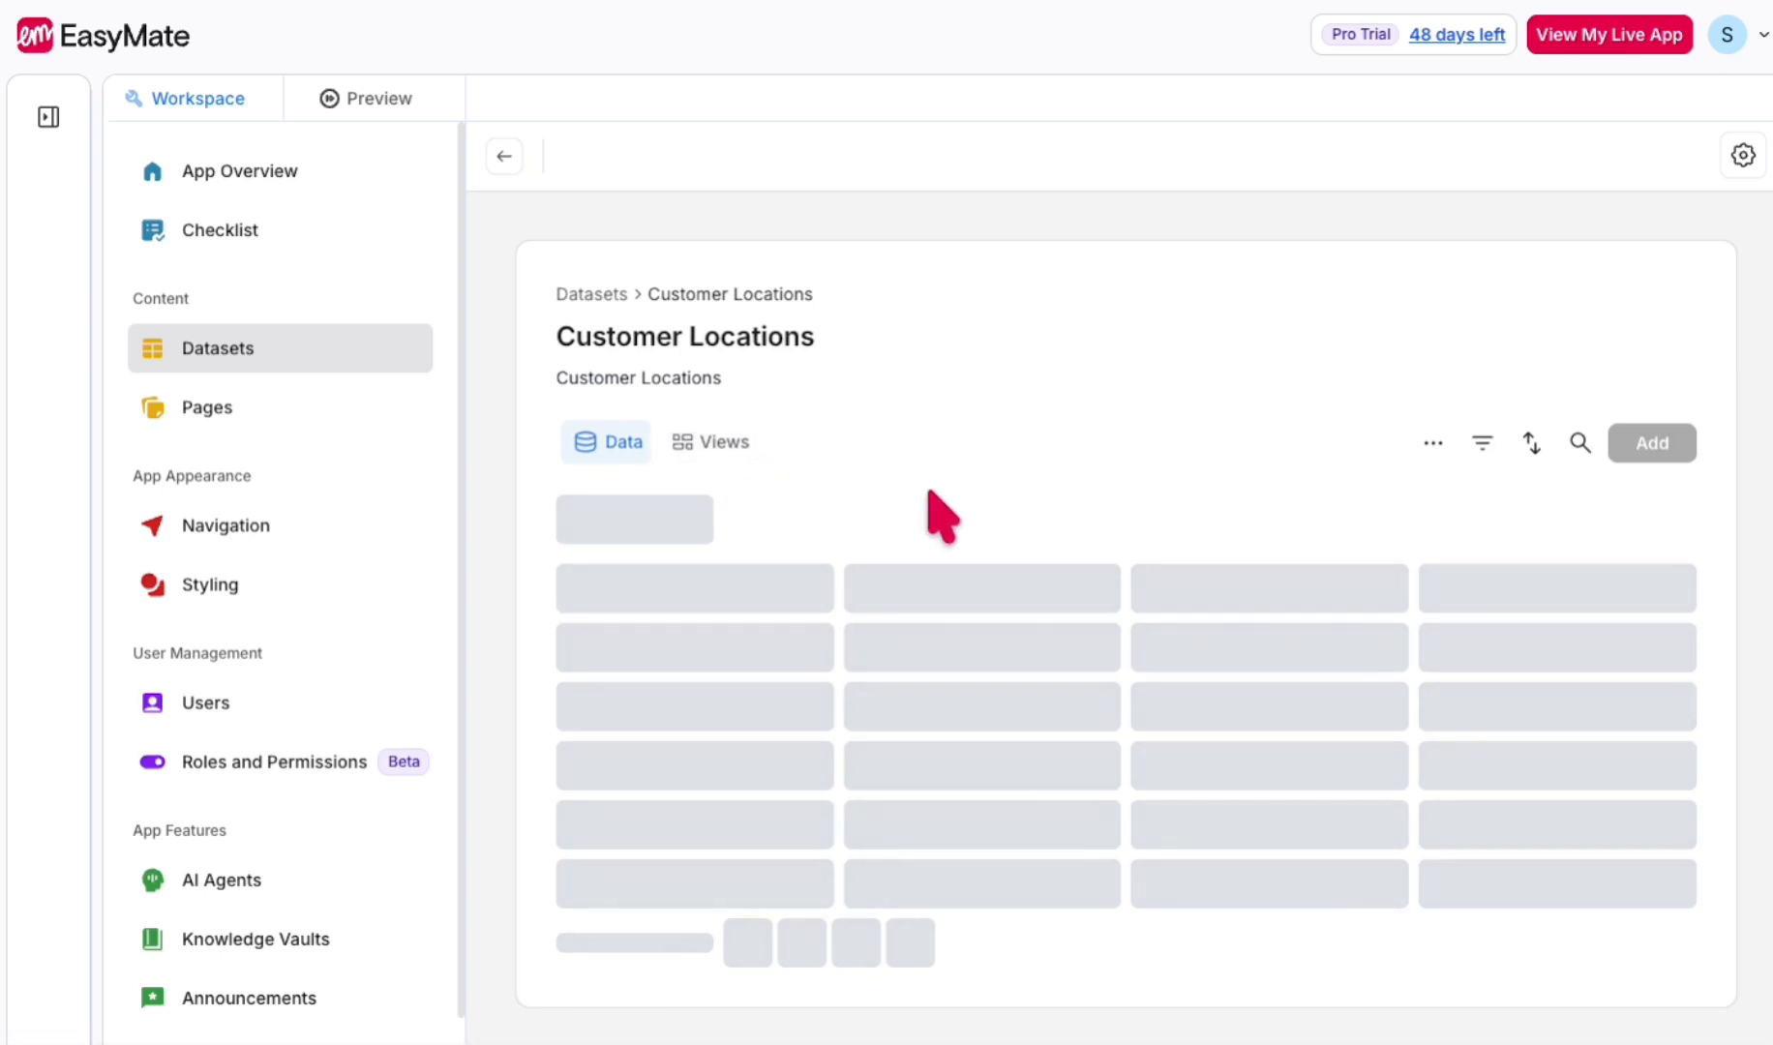
click(1433, 444)
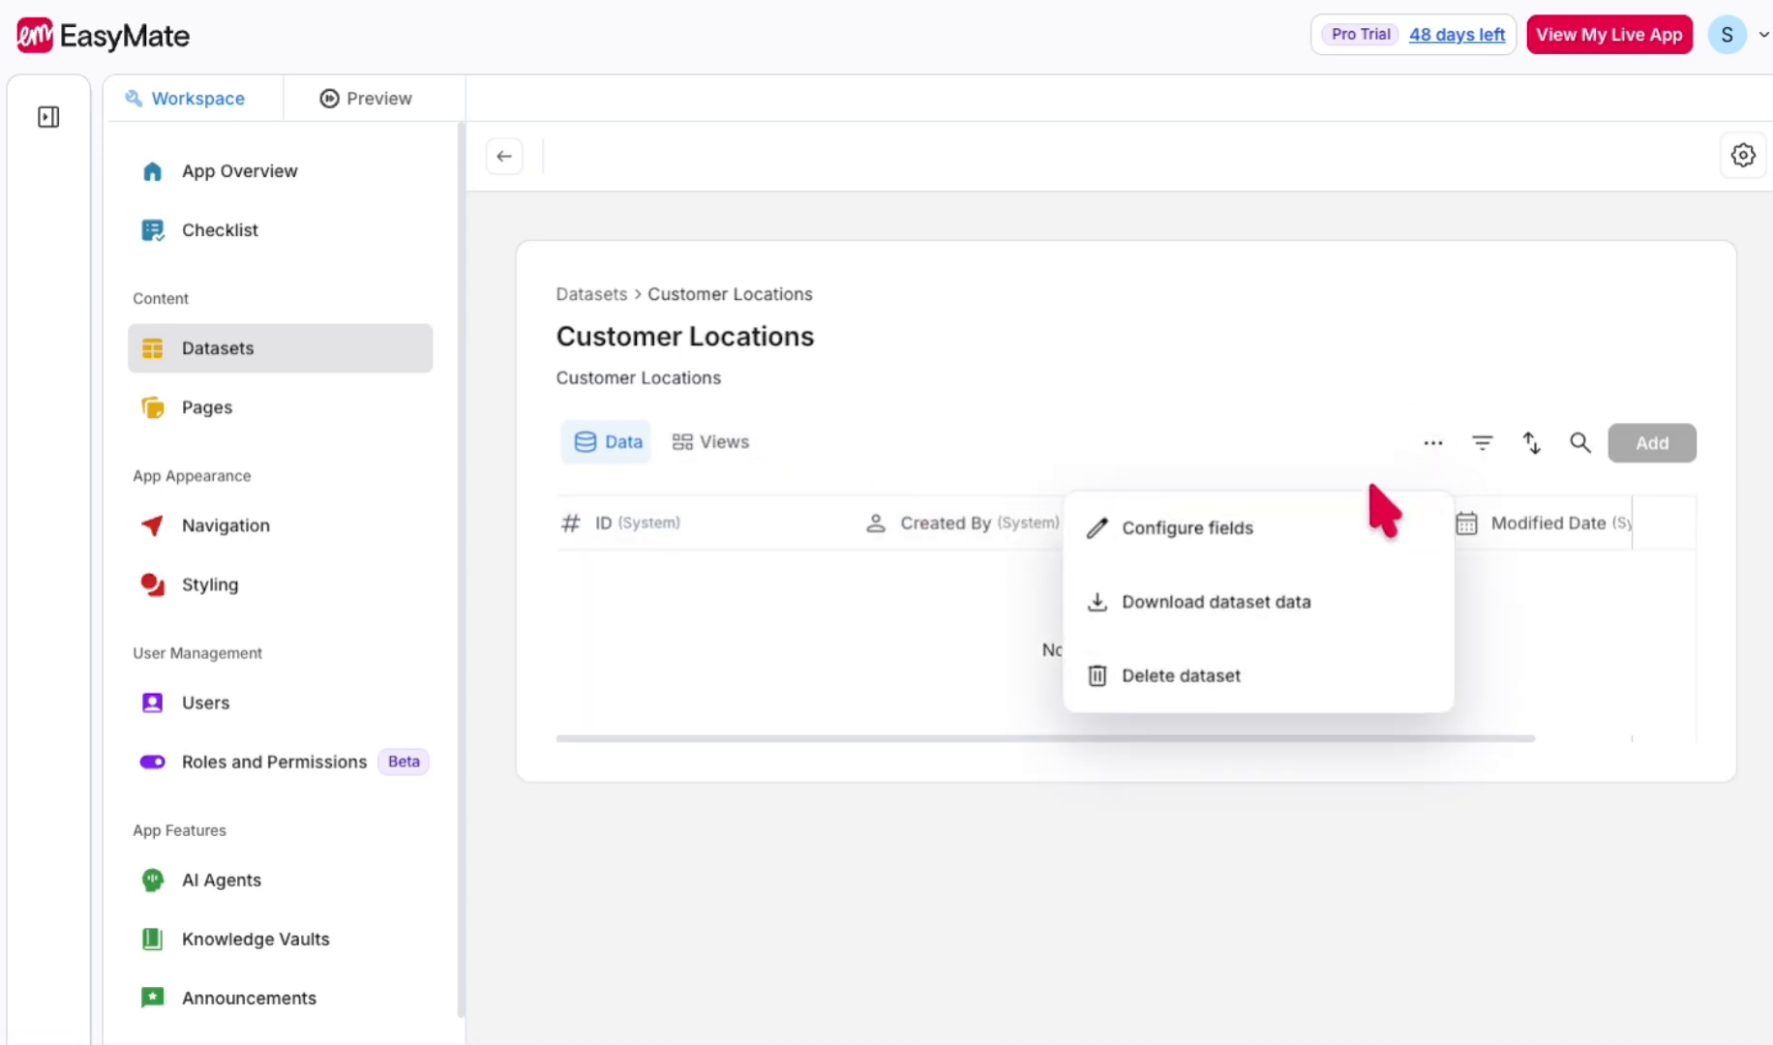
click(1292, 526)
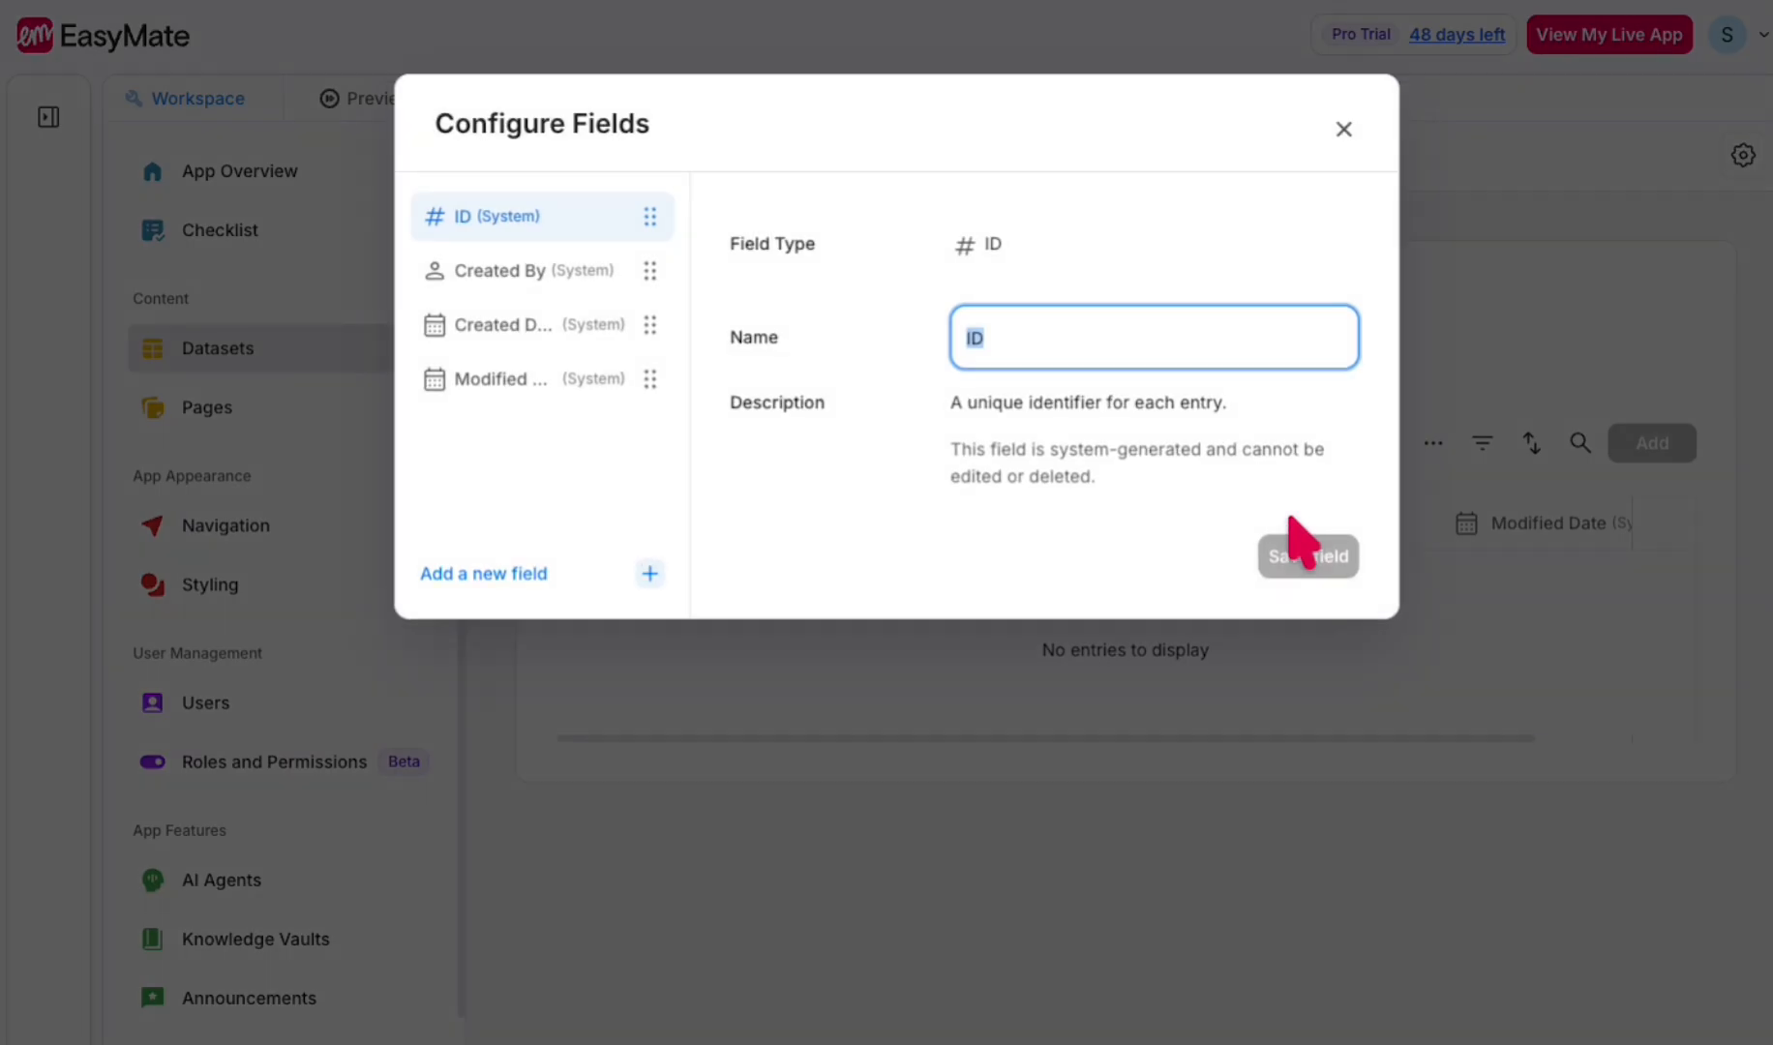
click(481, 574)
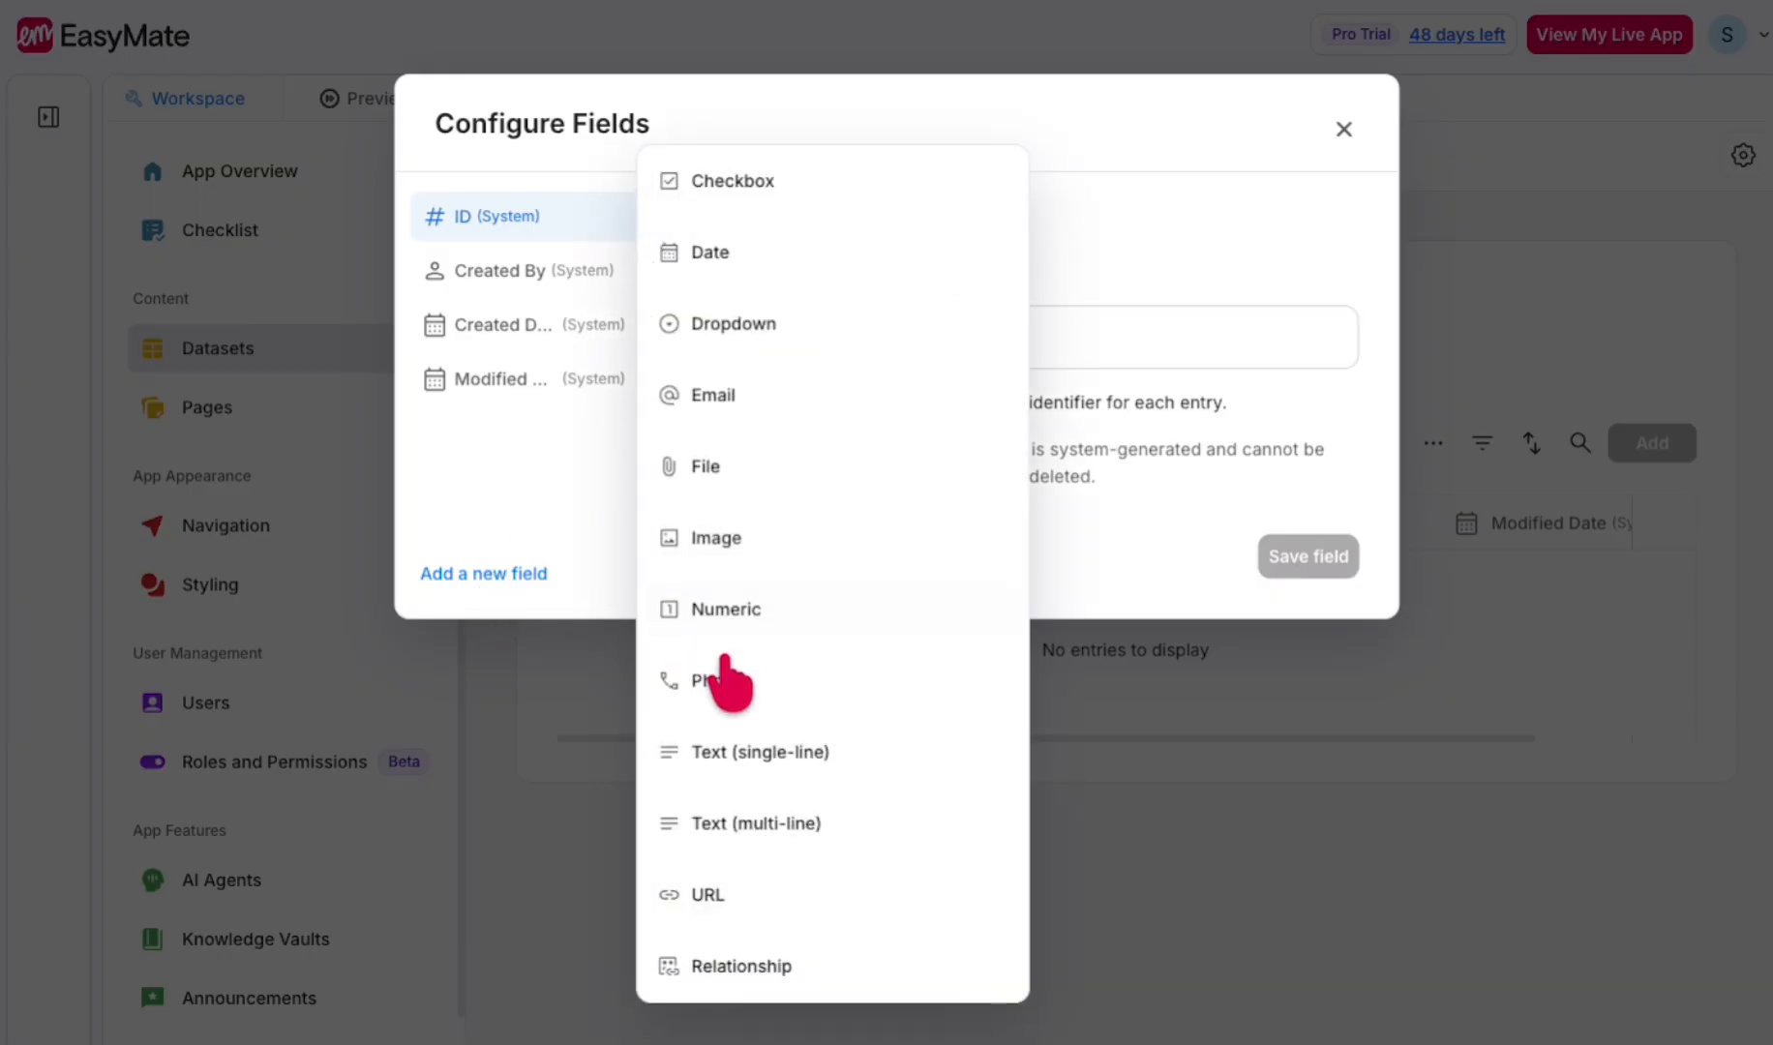
click(791, 753)
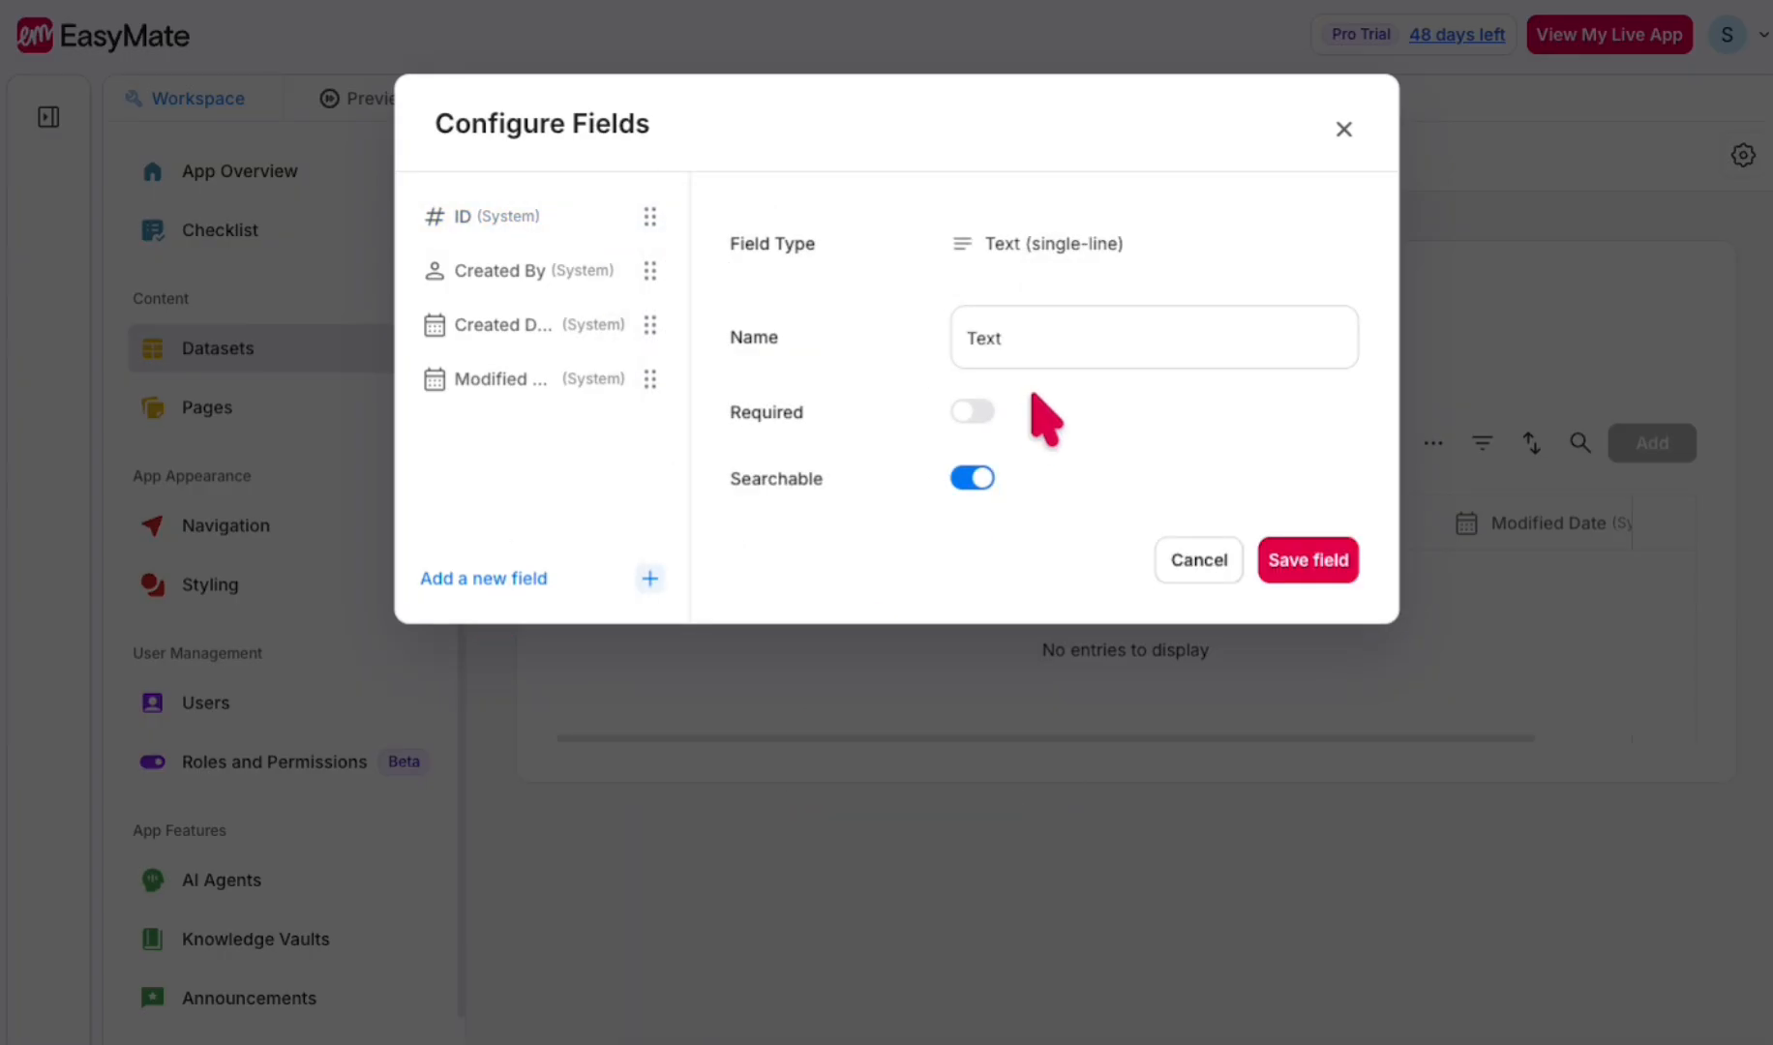
double_click(1039, 342)
text(Stre)
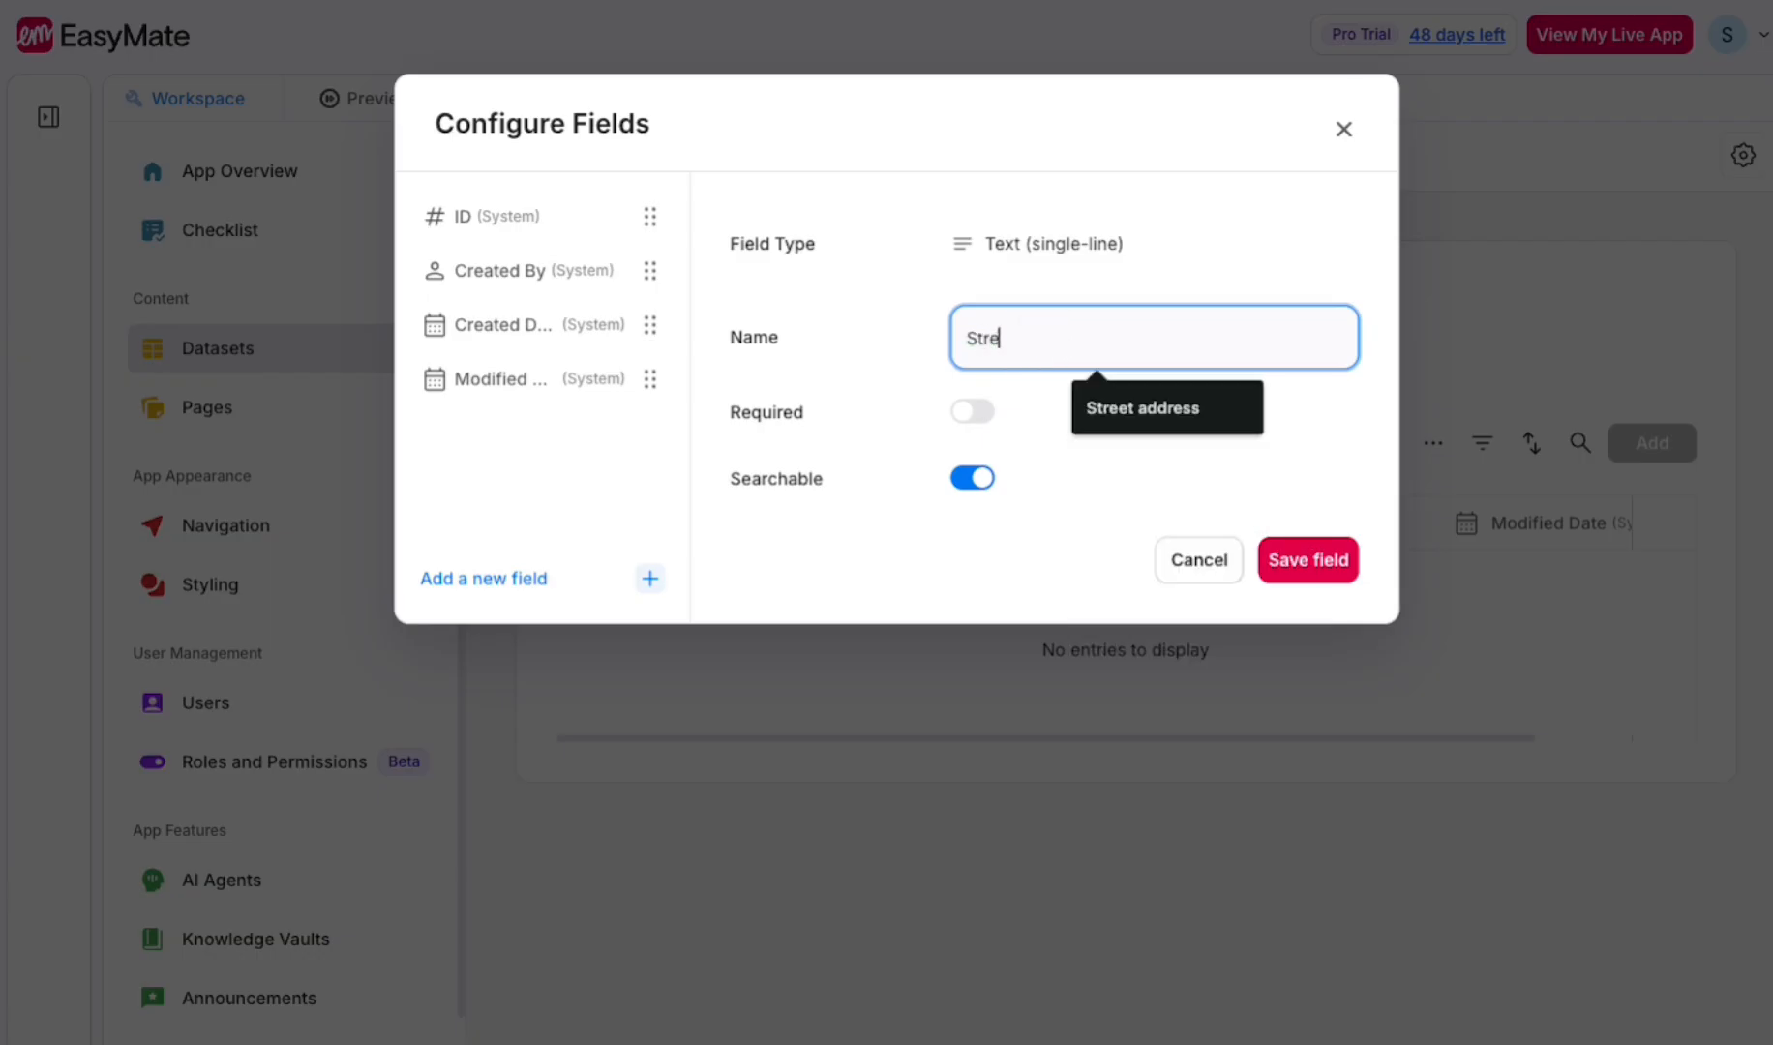
click(1175, 411)
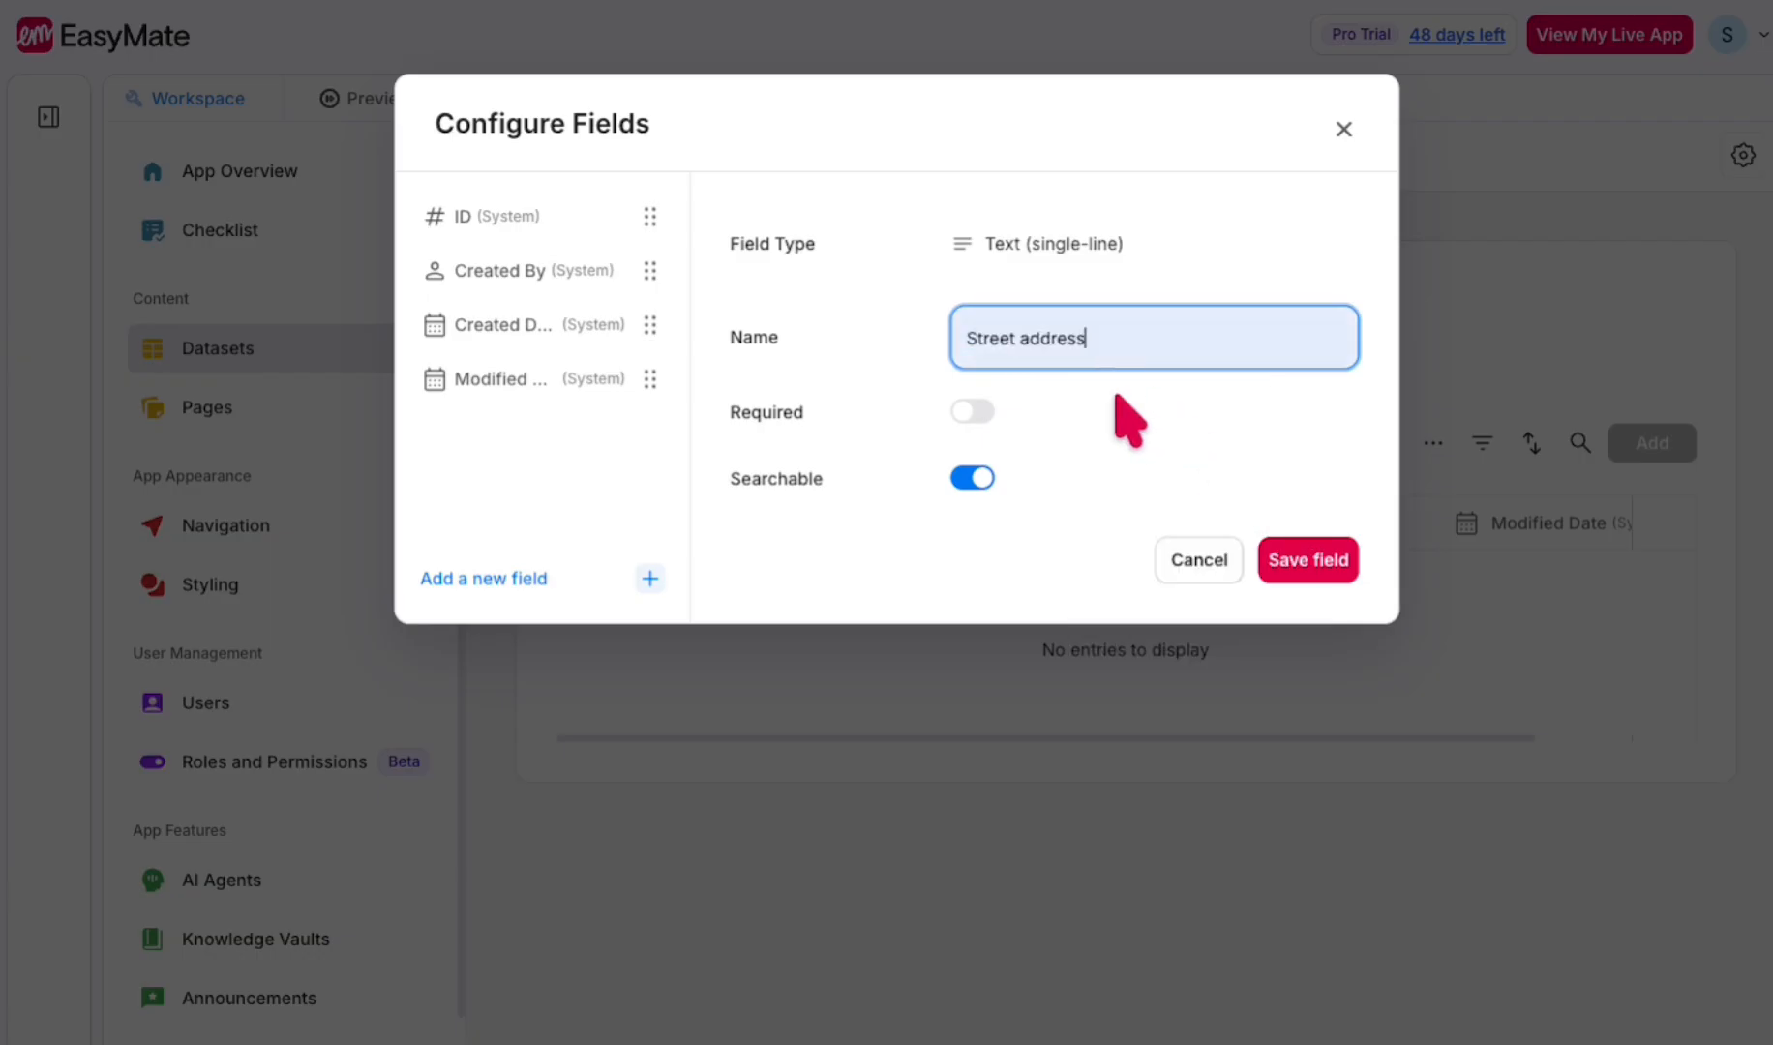
click(973, 412)
click(1279, 566)
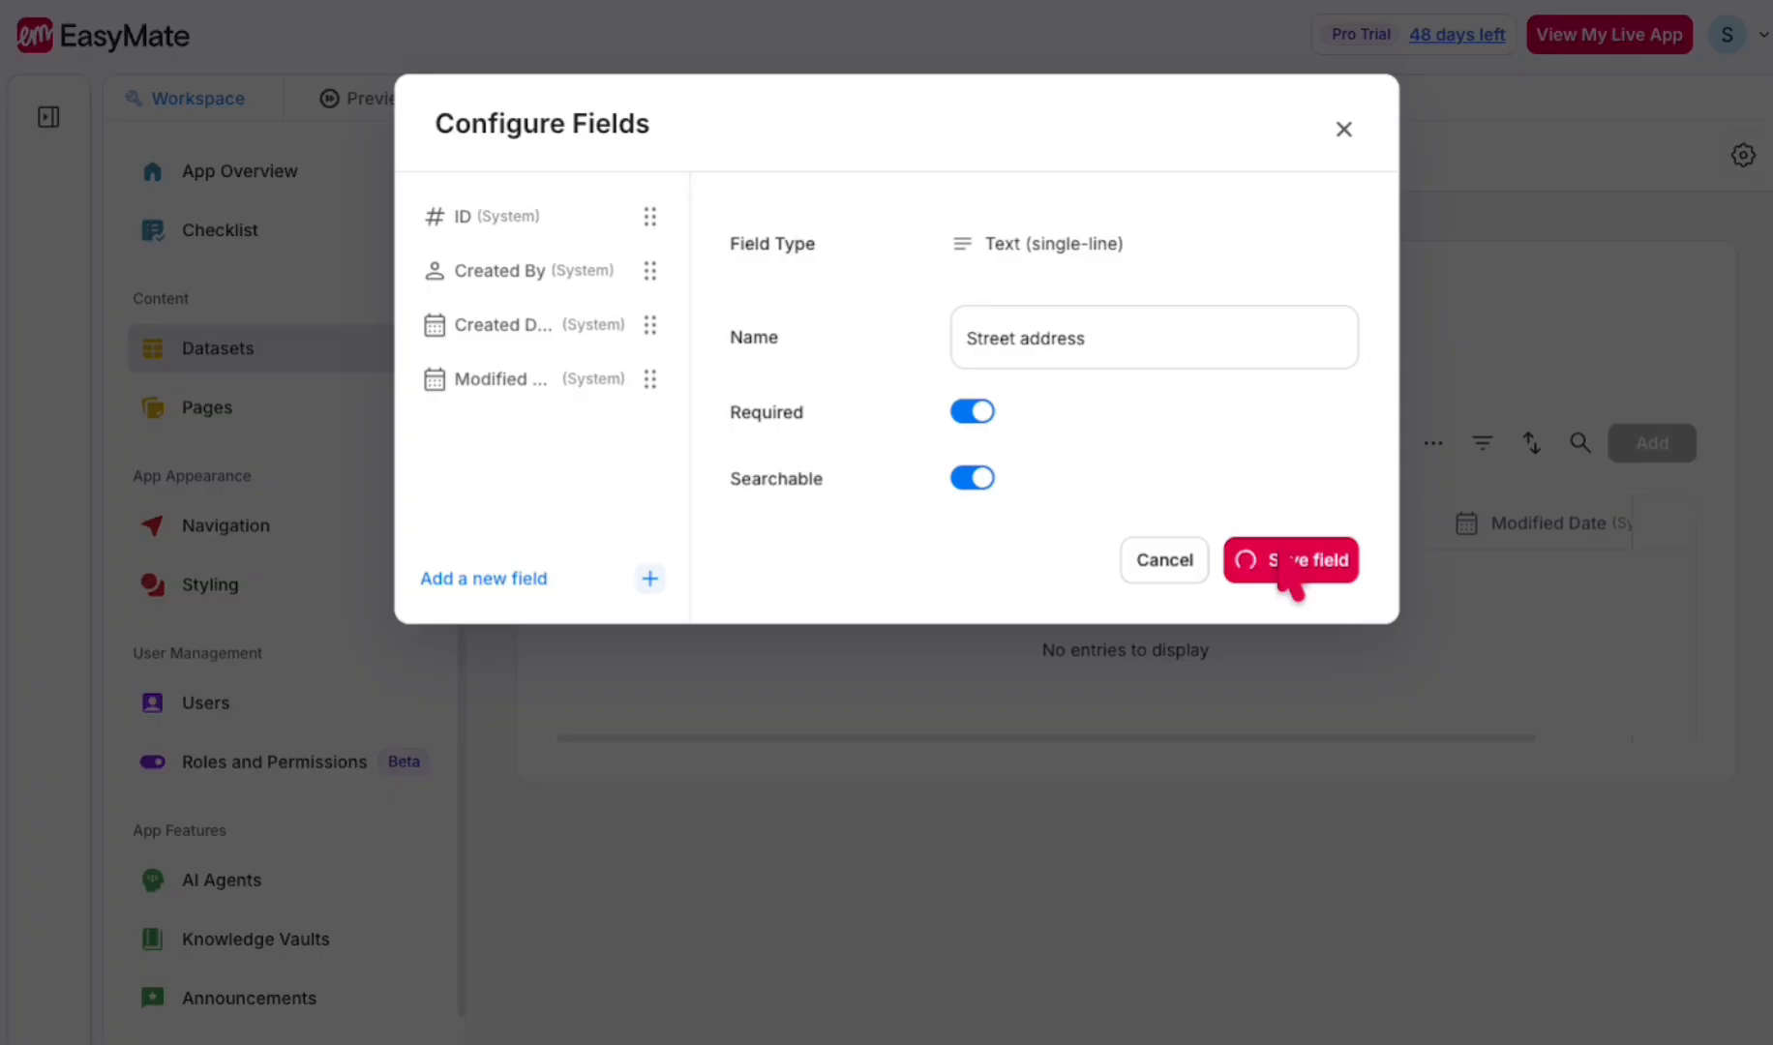
- Add a required single-line text field named State to Customer Locations
click(508, 575)
click(811, 752)
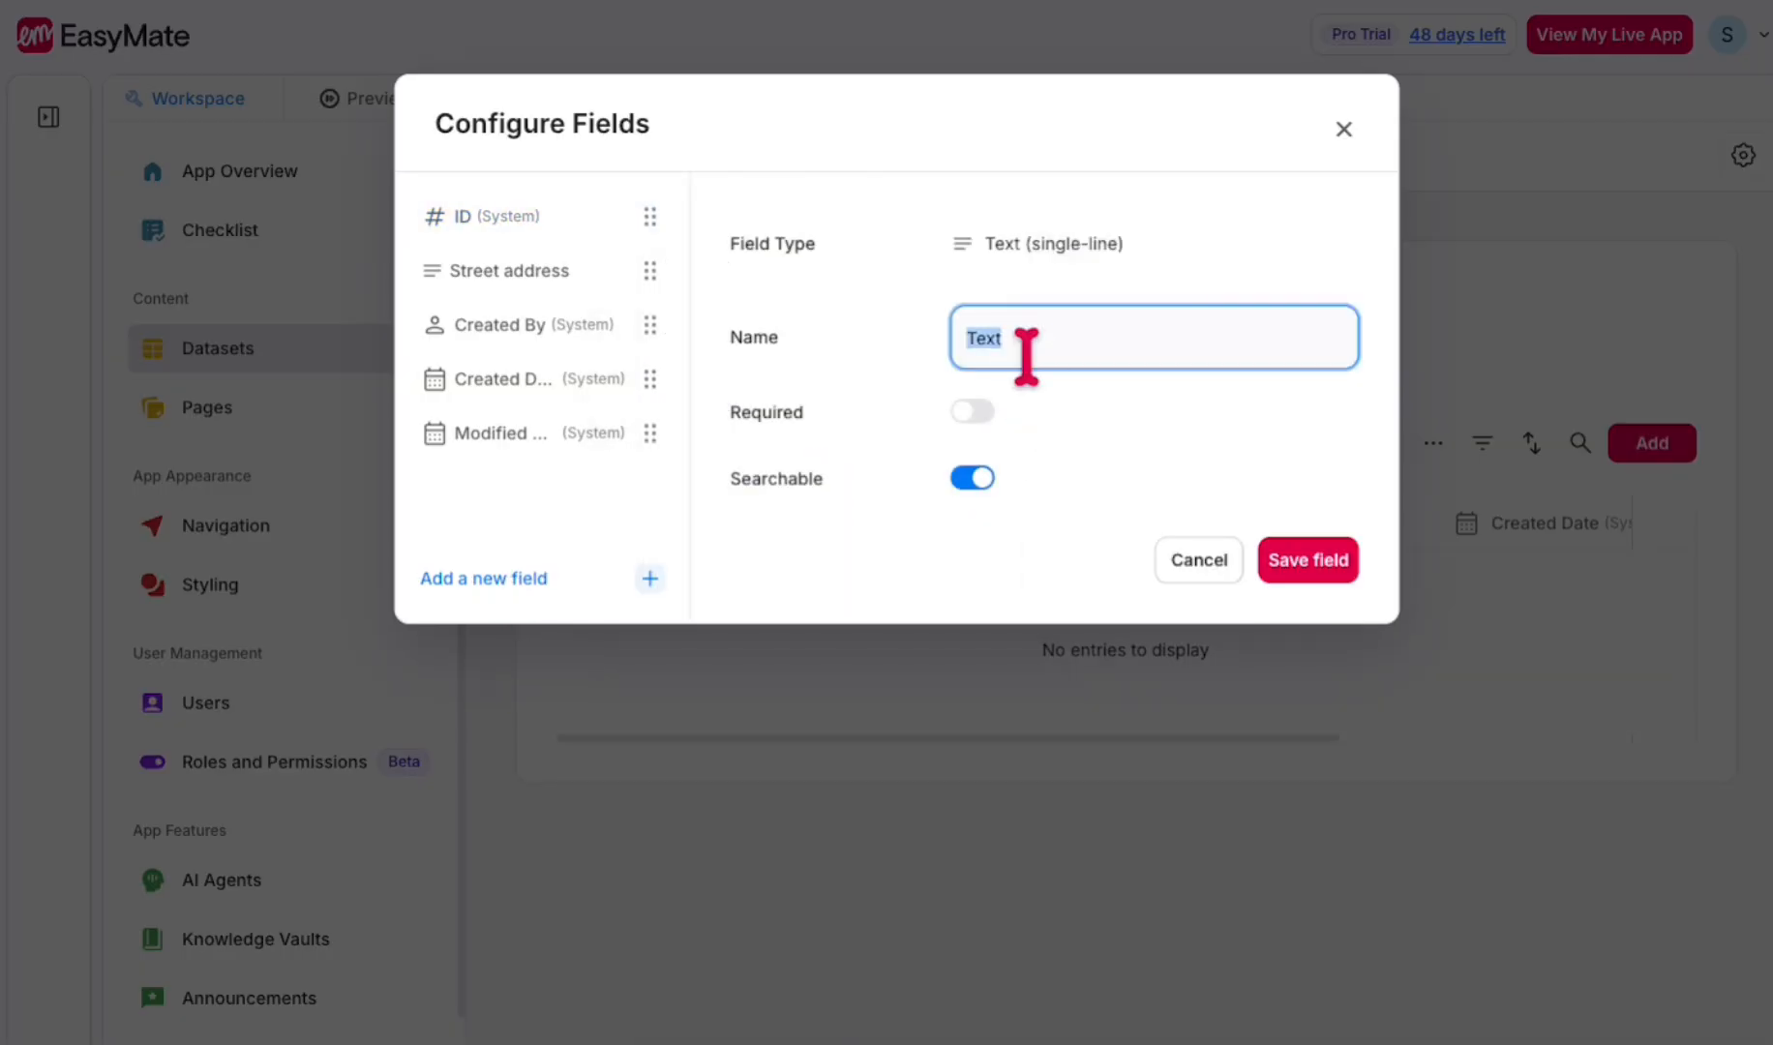
text(State)
click(972, 411)
click(1297, 556)
- Add a required single-line text field named Zipcode to Customer Locations and close the field configuration
click(542, 577)
click(764, 823)
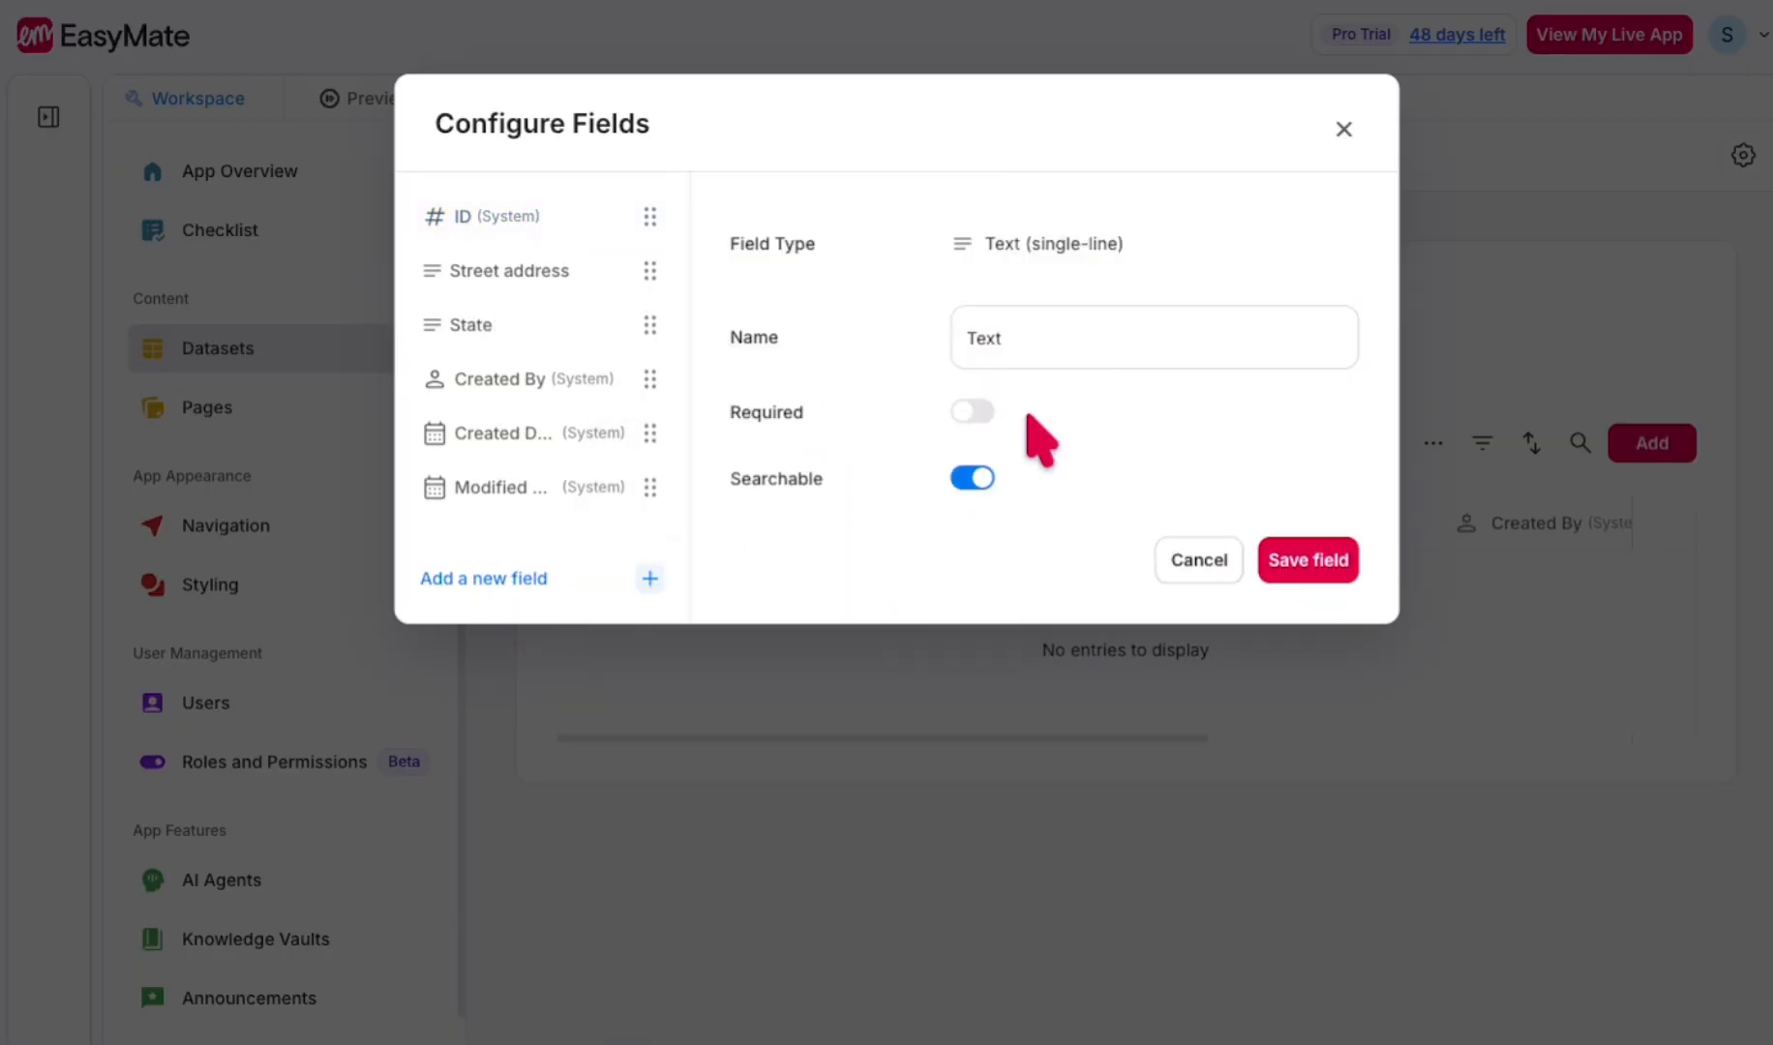
double_click(989, 338)
text(Zipcode)
click(972, 411)
click(1307, 560)
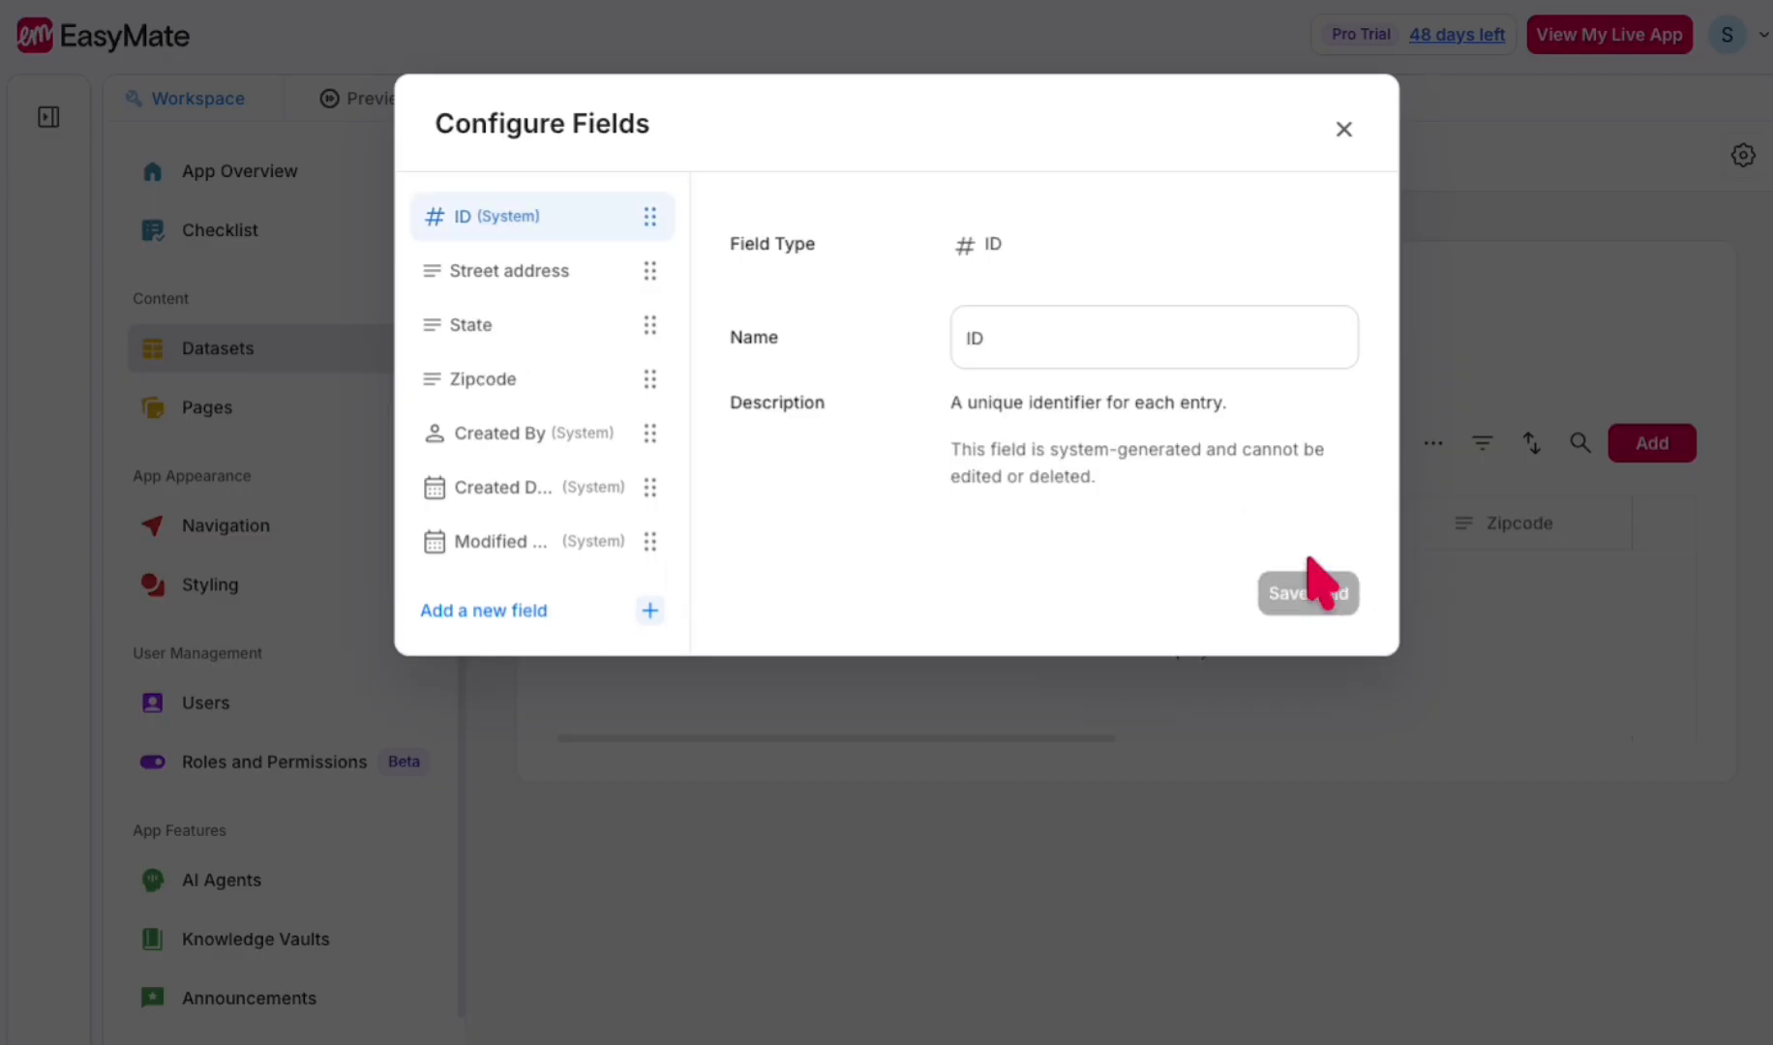
click(1343, 129)
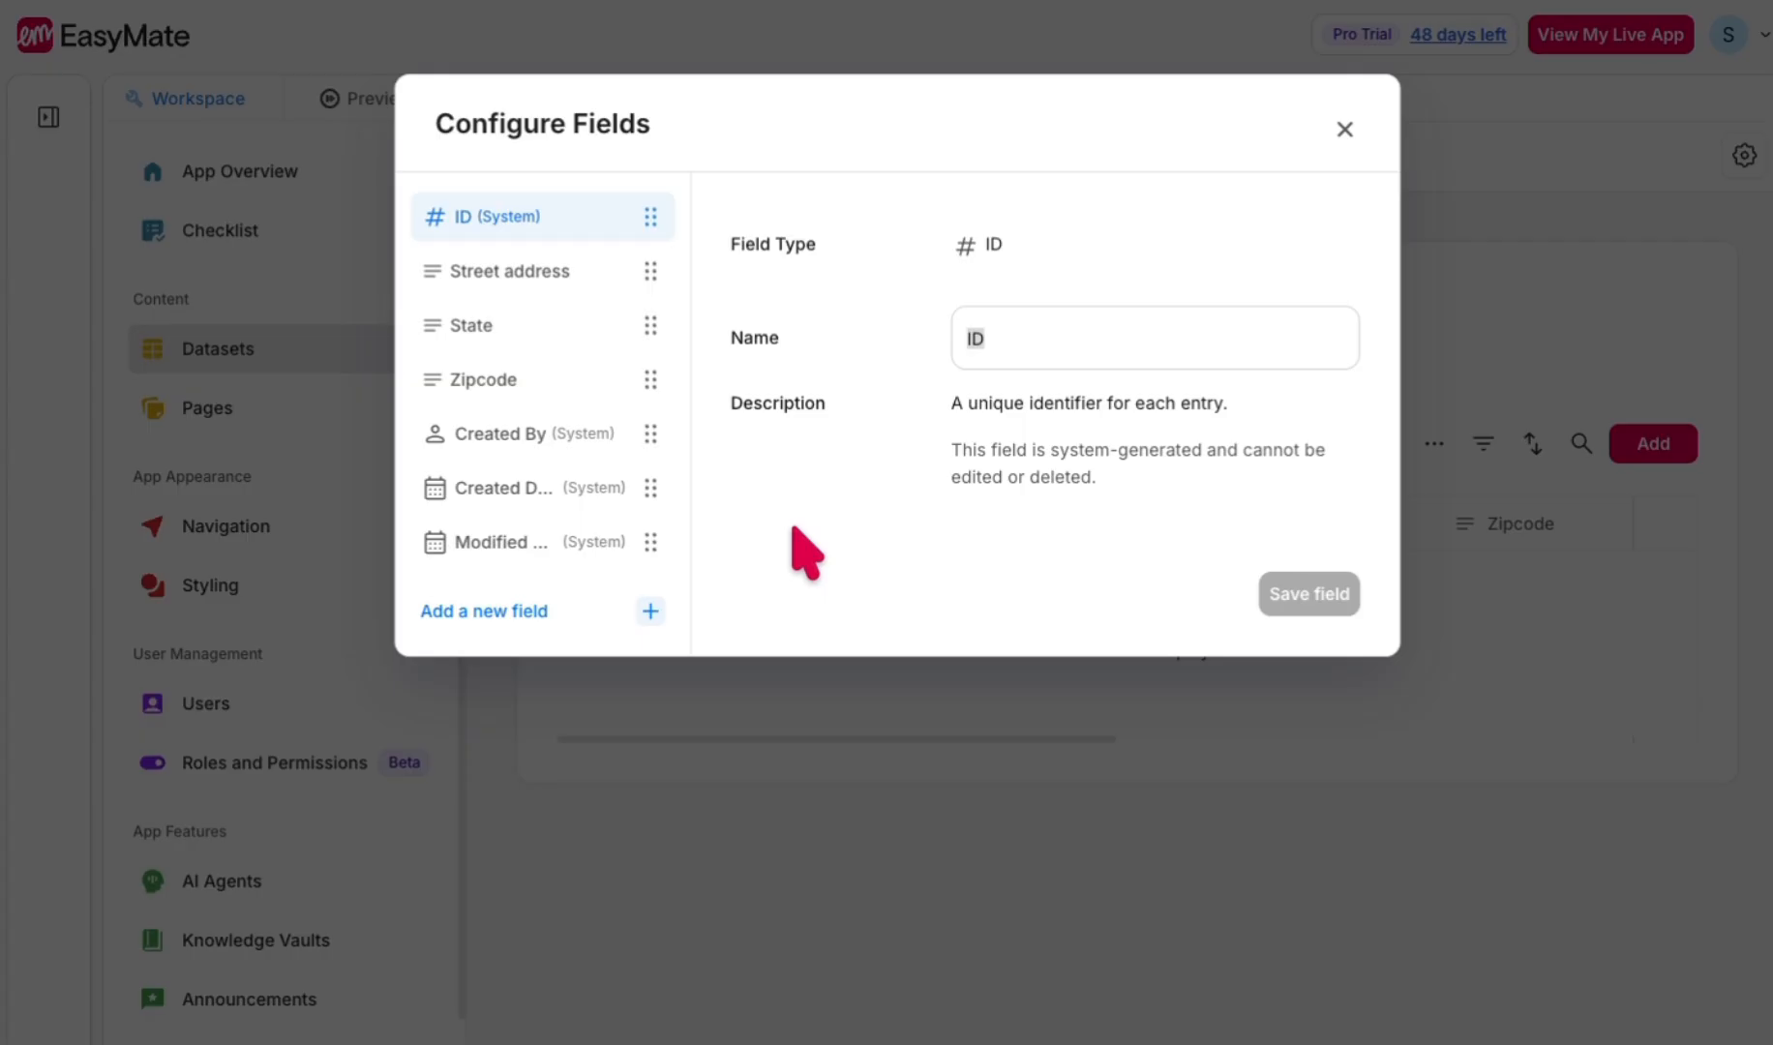
- Add a Relationship field to Customer Locations with Customer Profiles as its target dataset
click(496, 611)
click(493, 611)
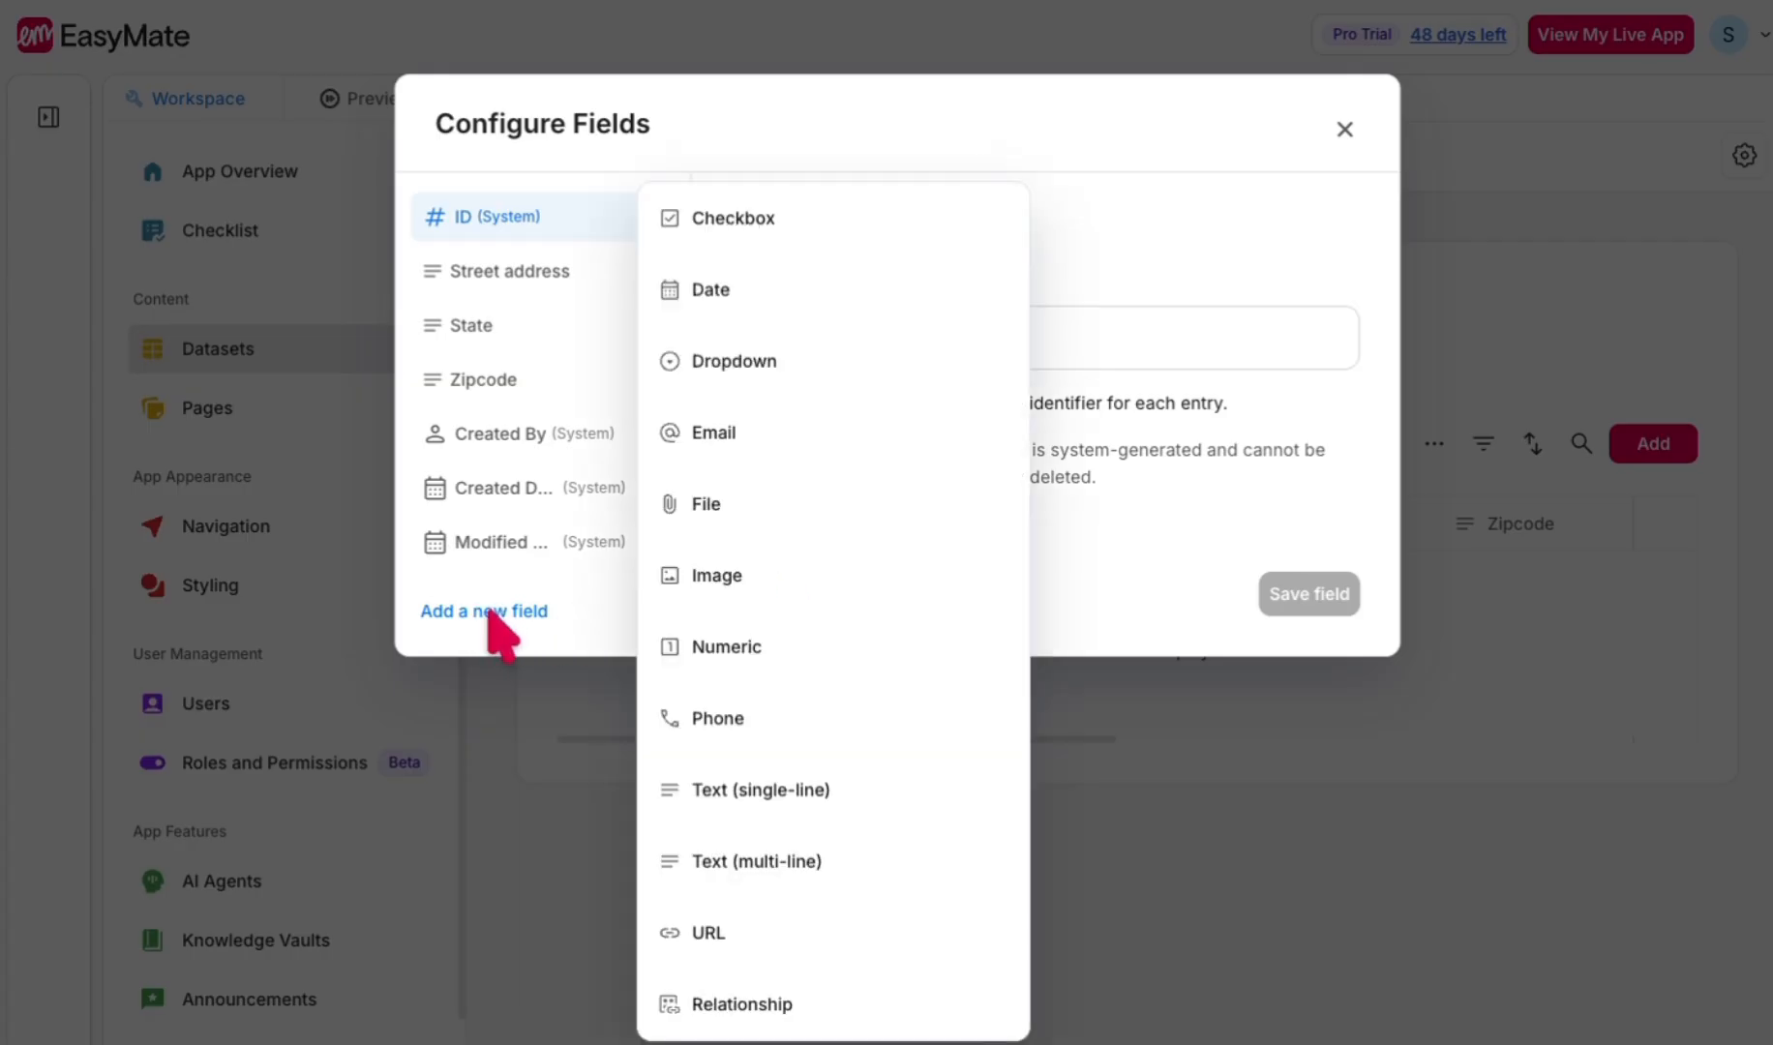
click(741, 1004)
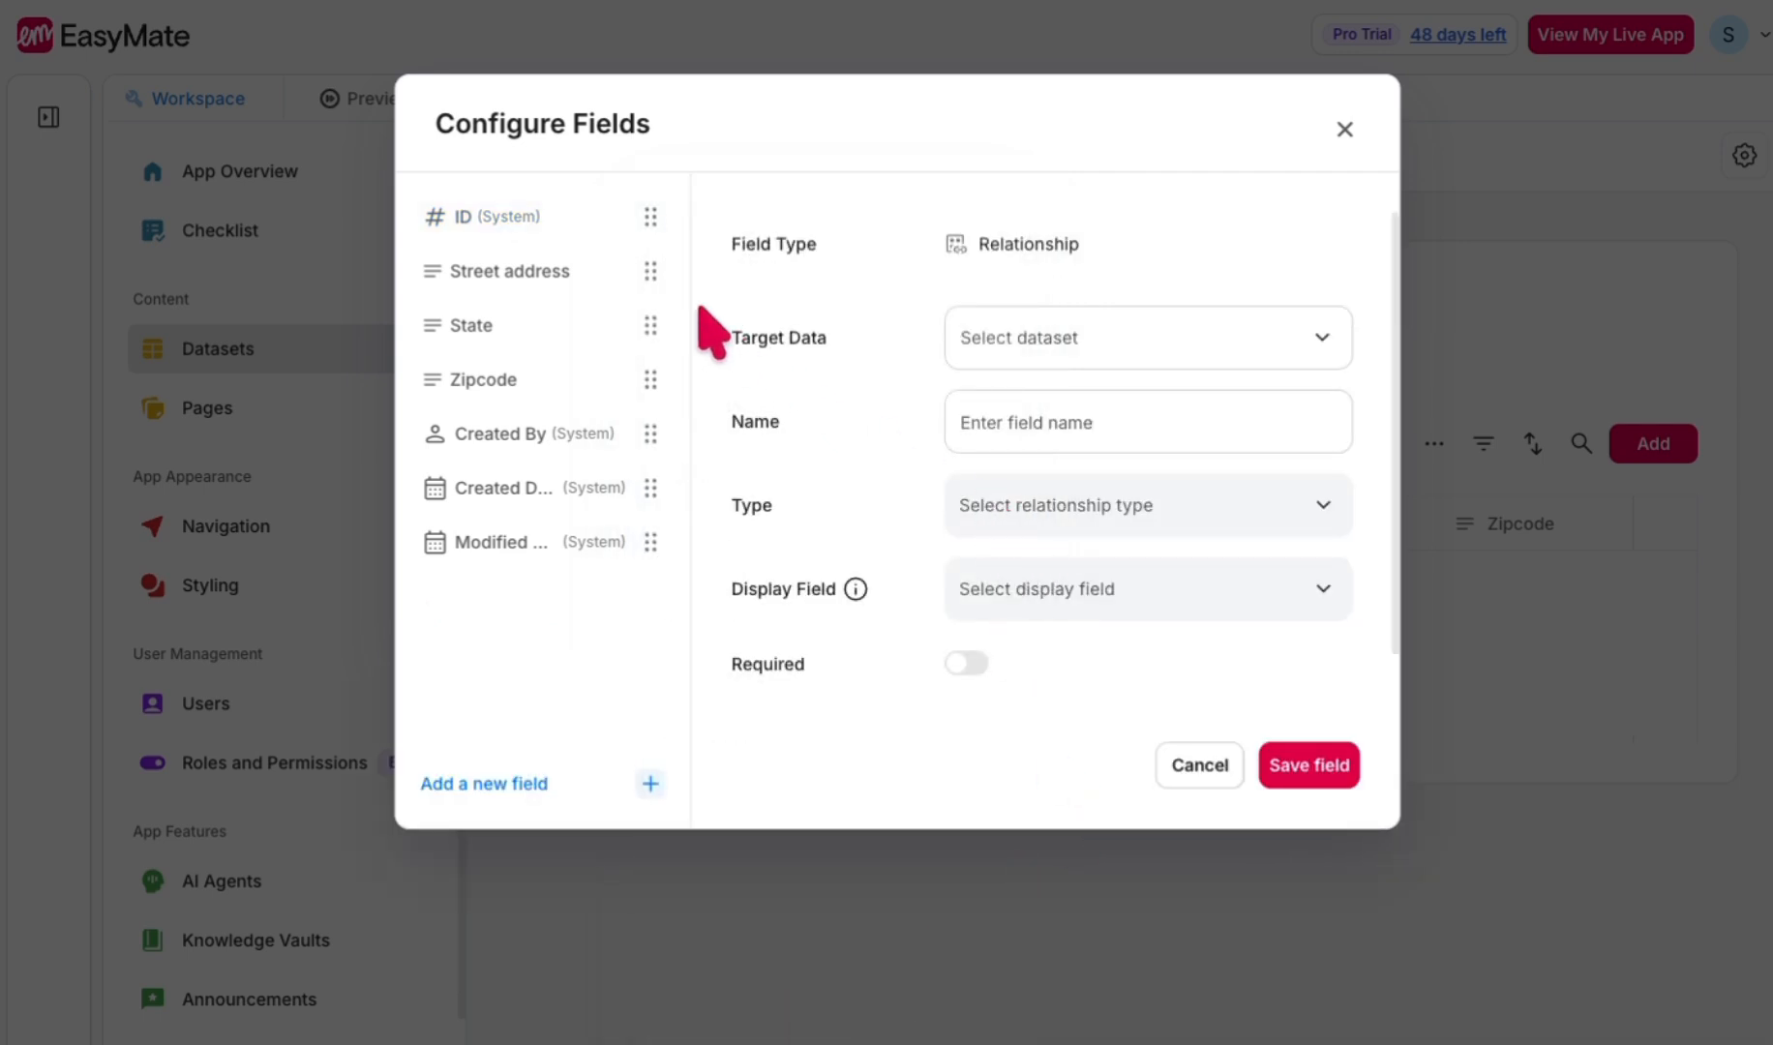
click(992, 344)
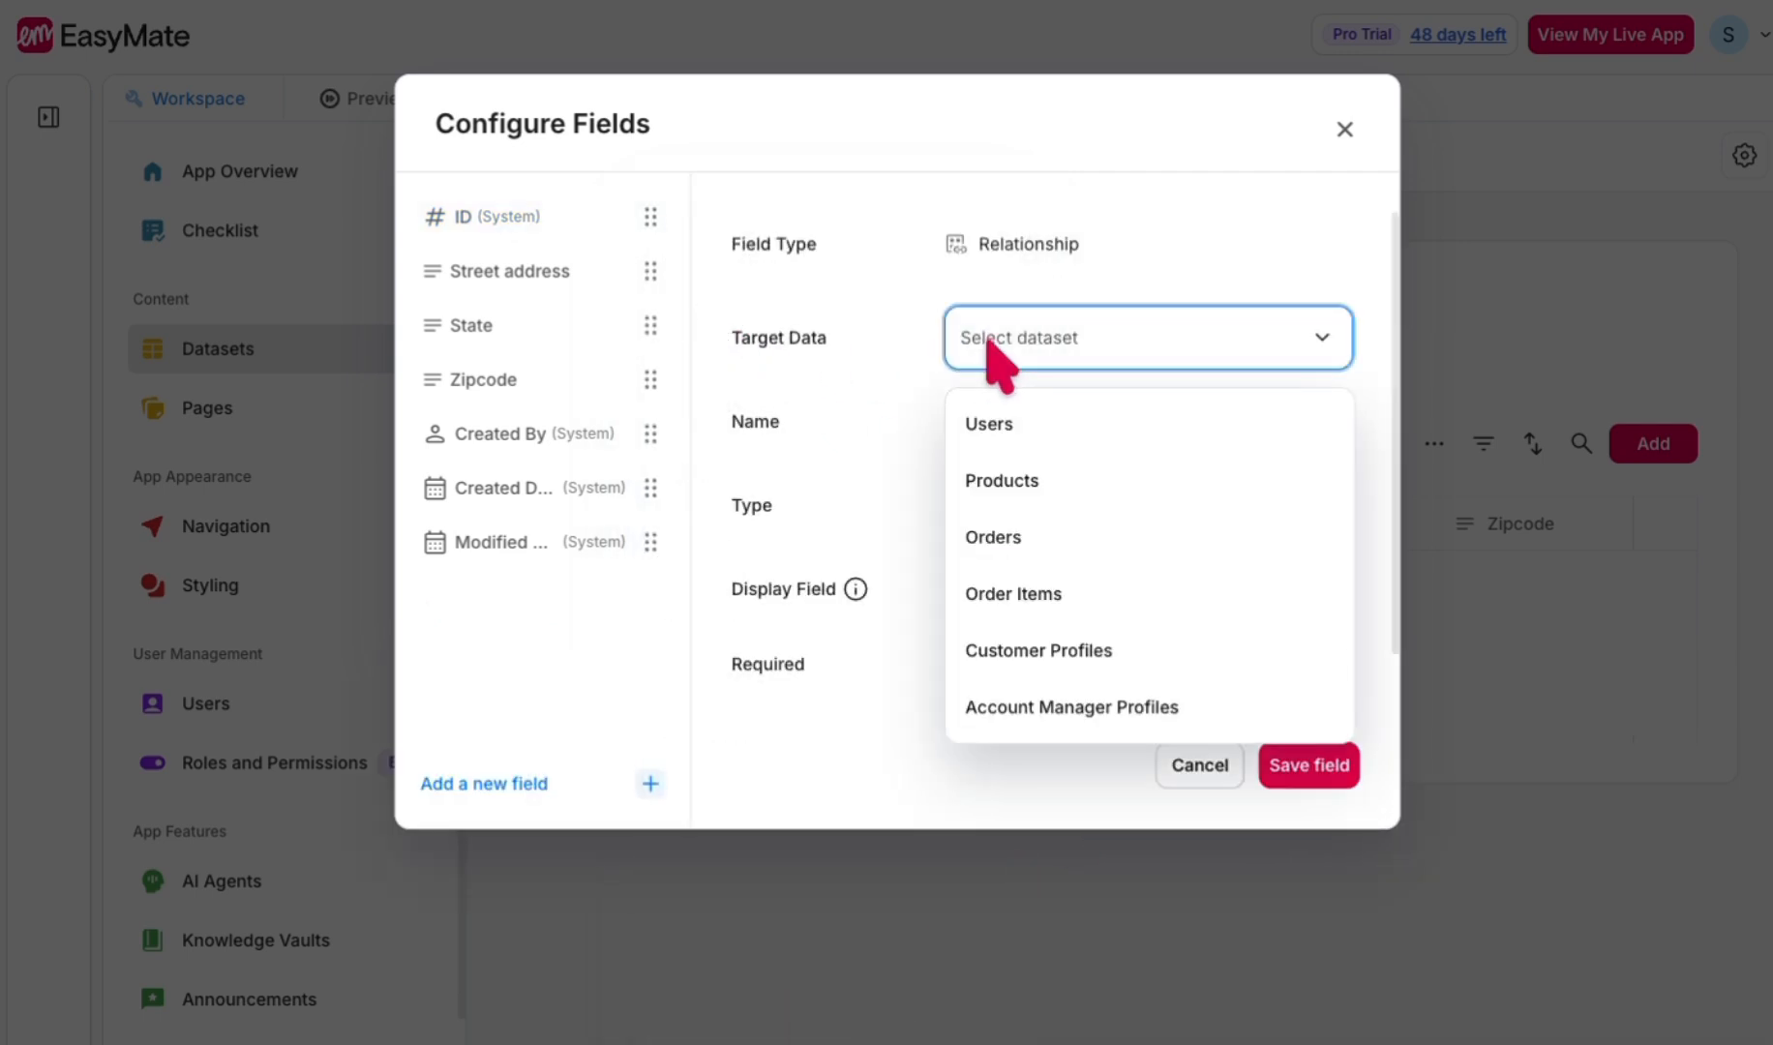
click(1047, 650)
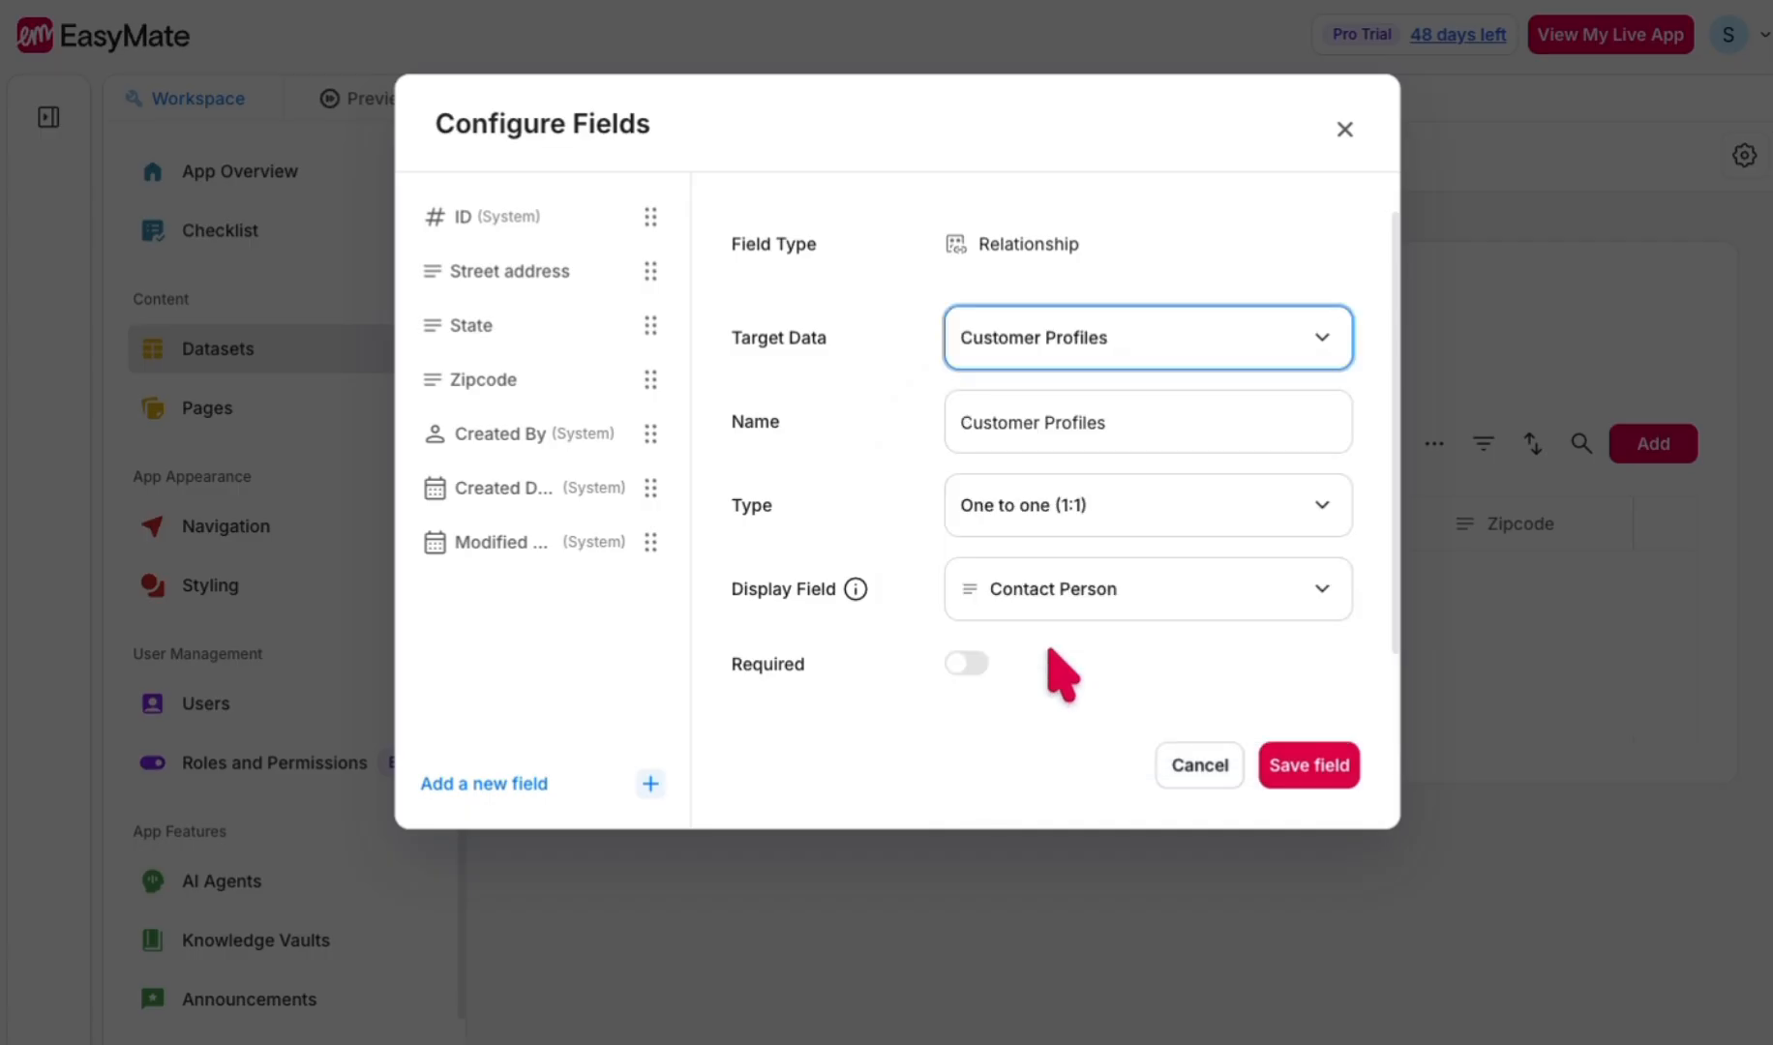
- Set the relationship to Many to one (N:1) with Company Name as the display field, and save it
click(1128, 522)
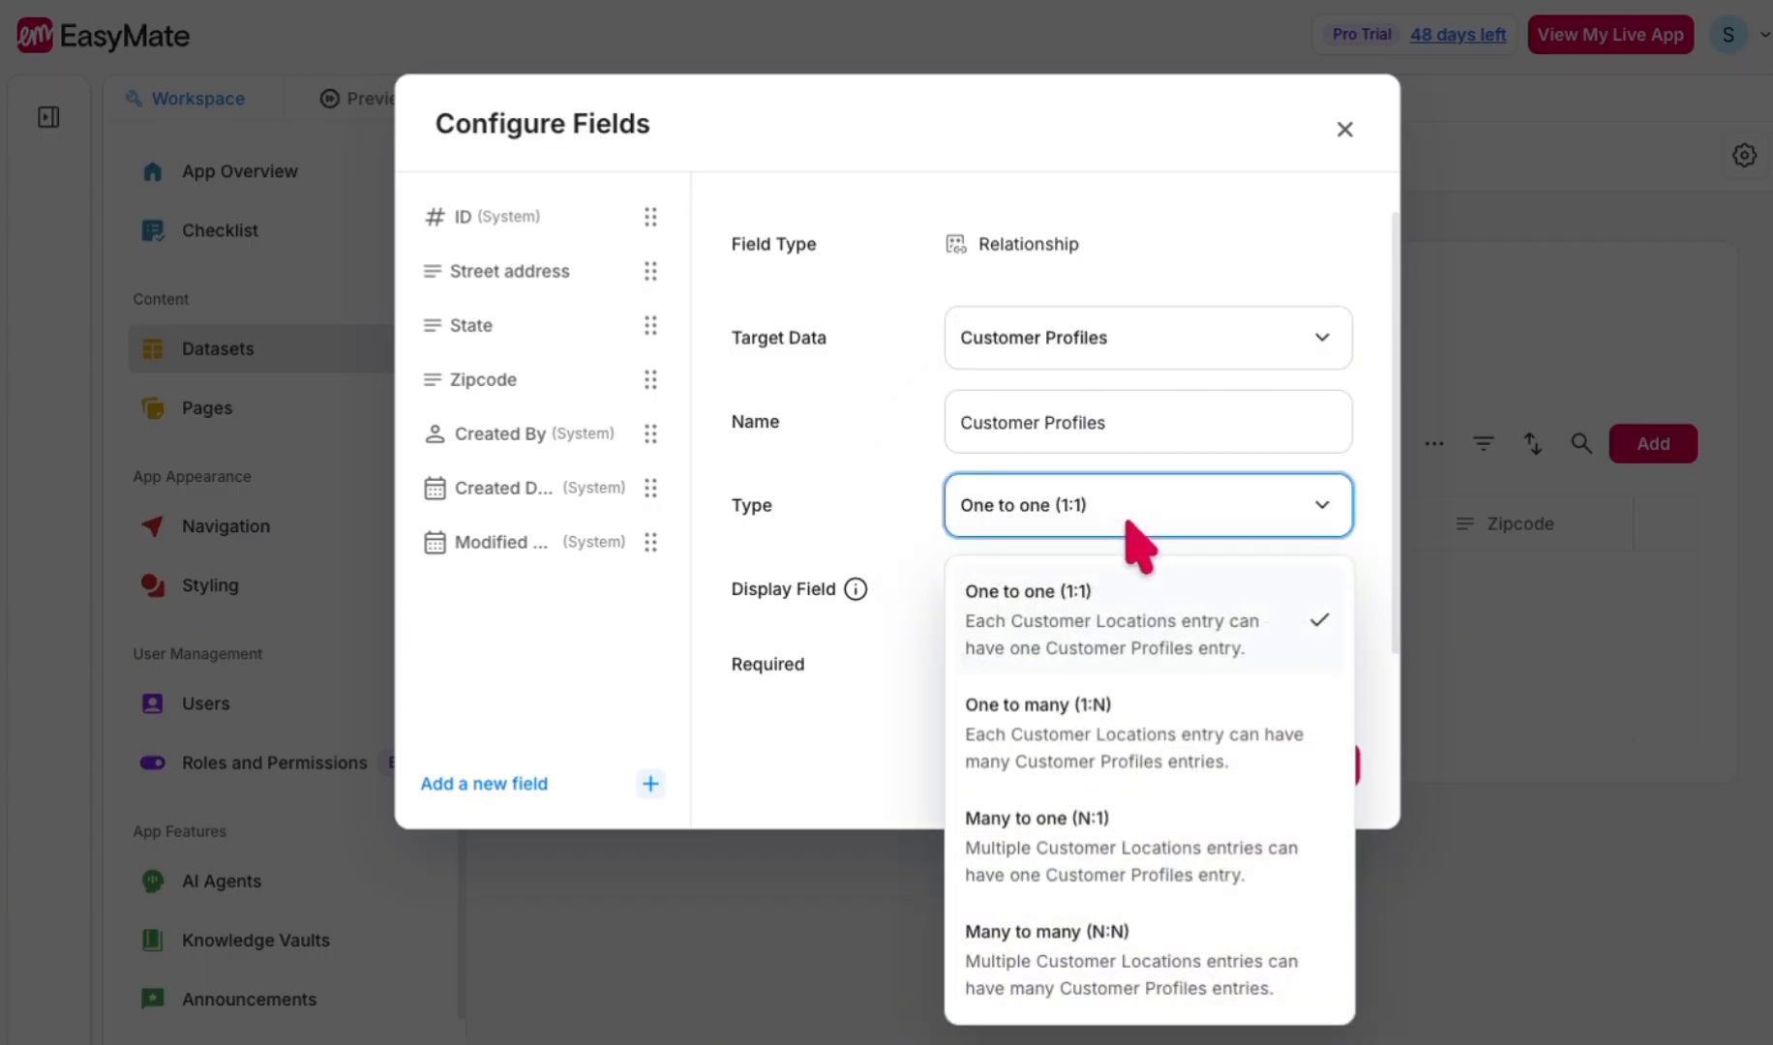
click(1122, 856)
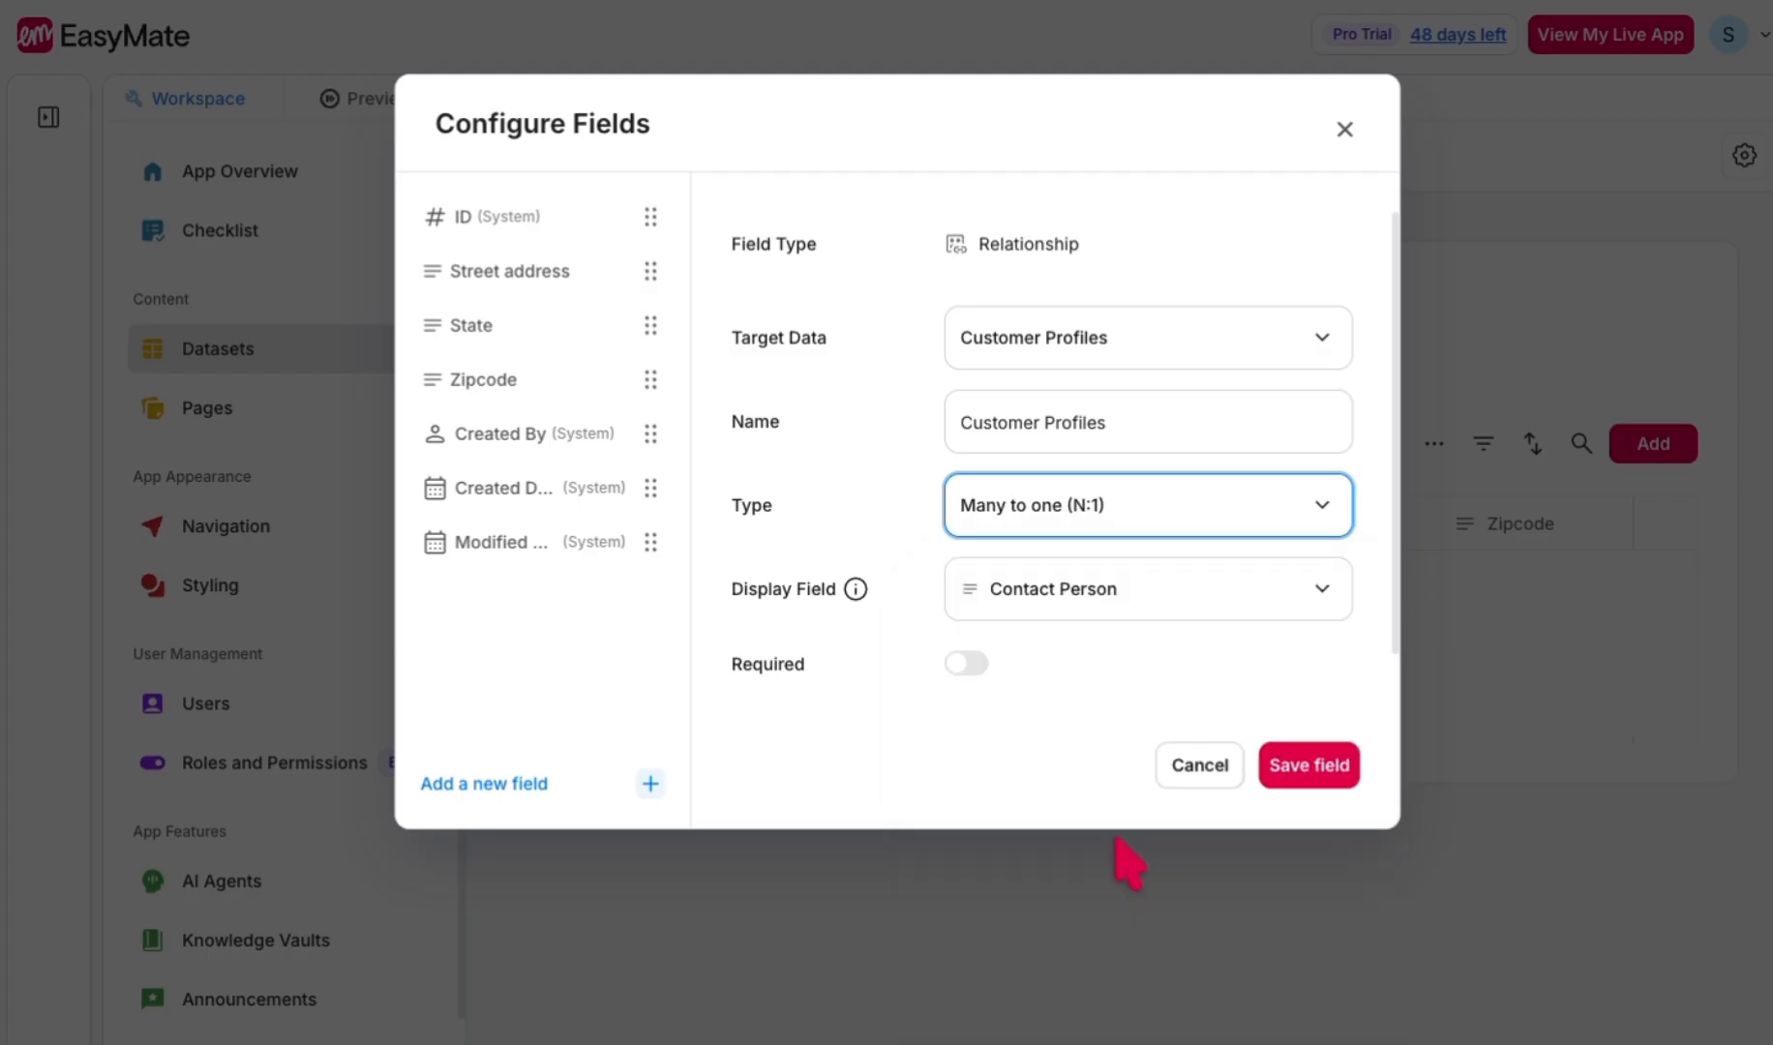
click(1088, 595)
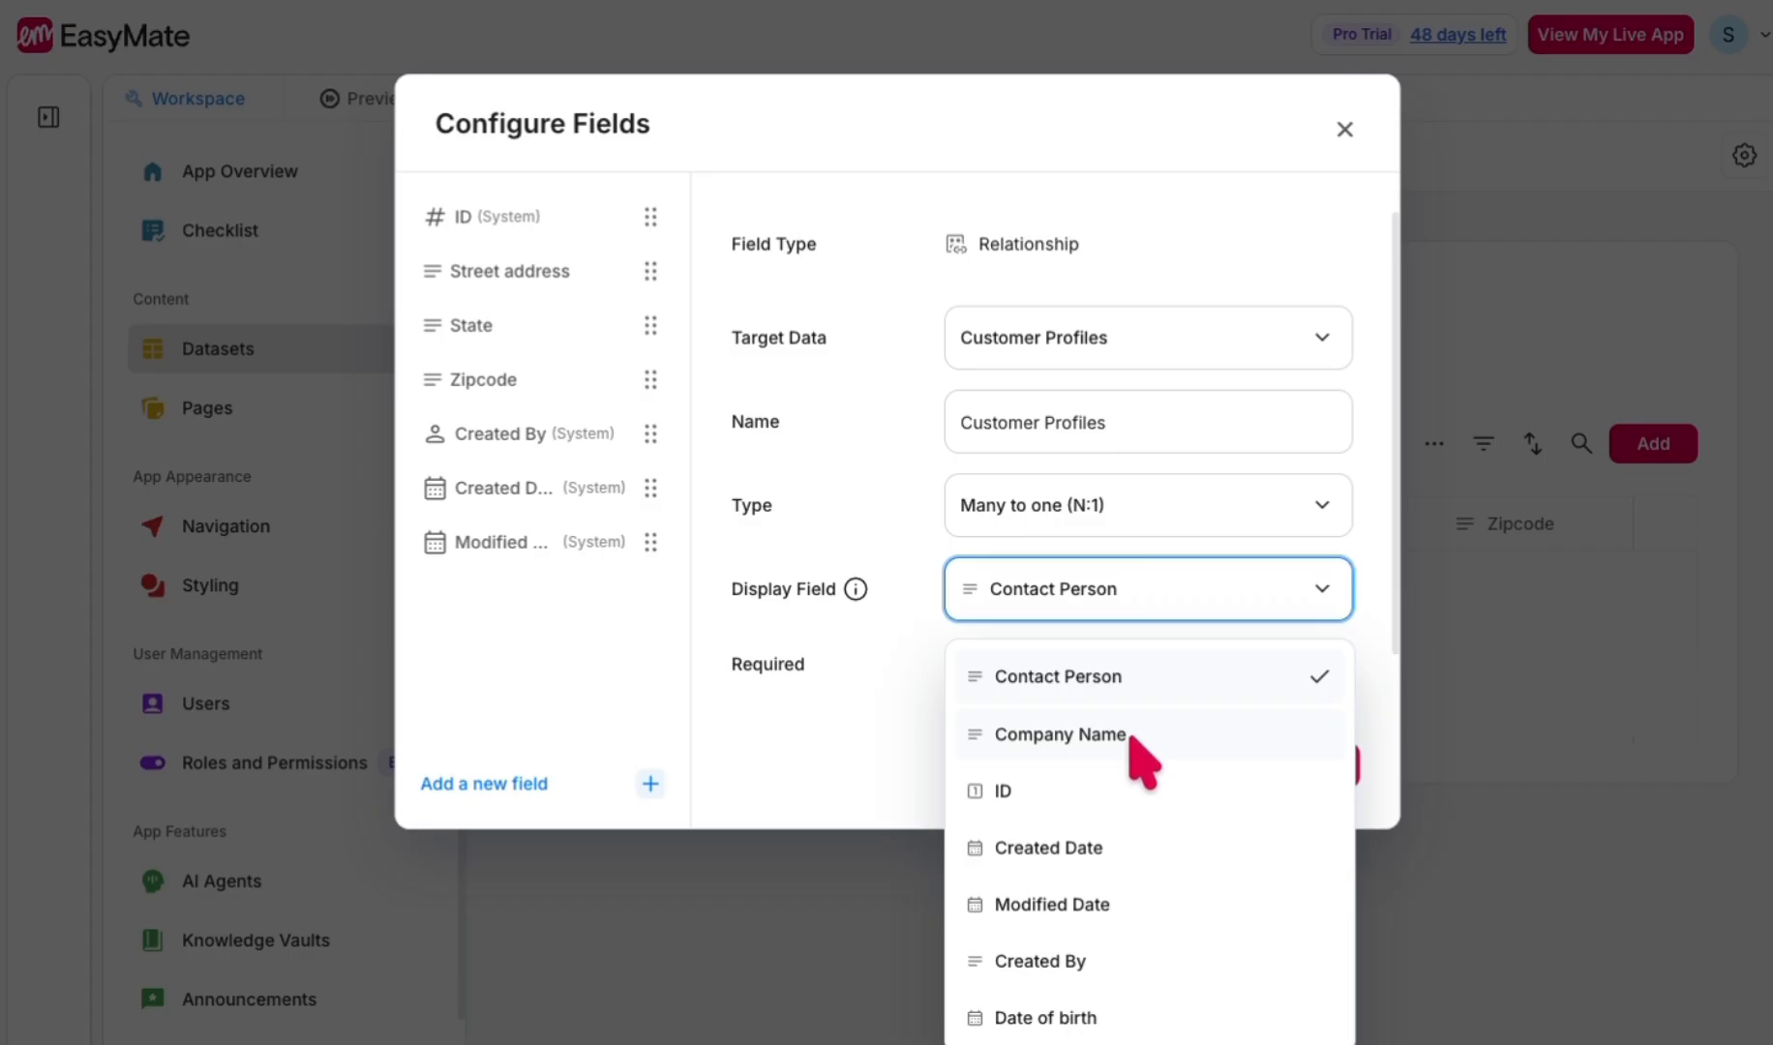
click(1064, 734)
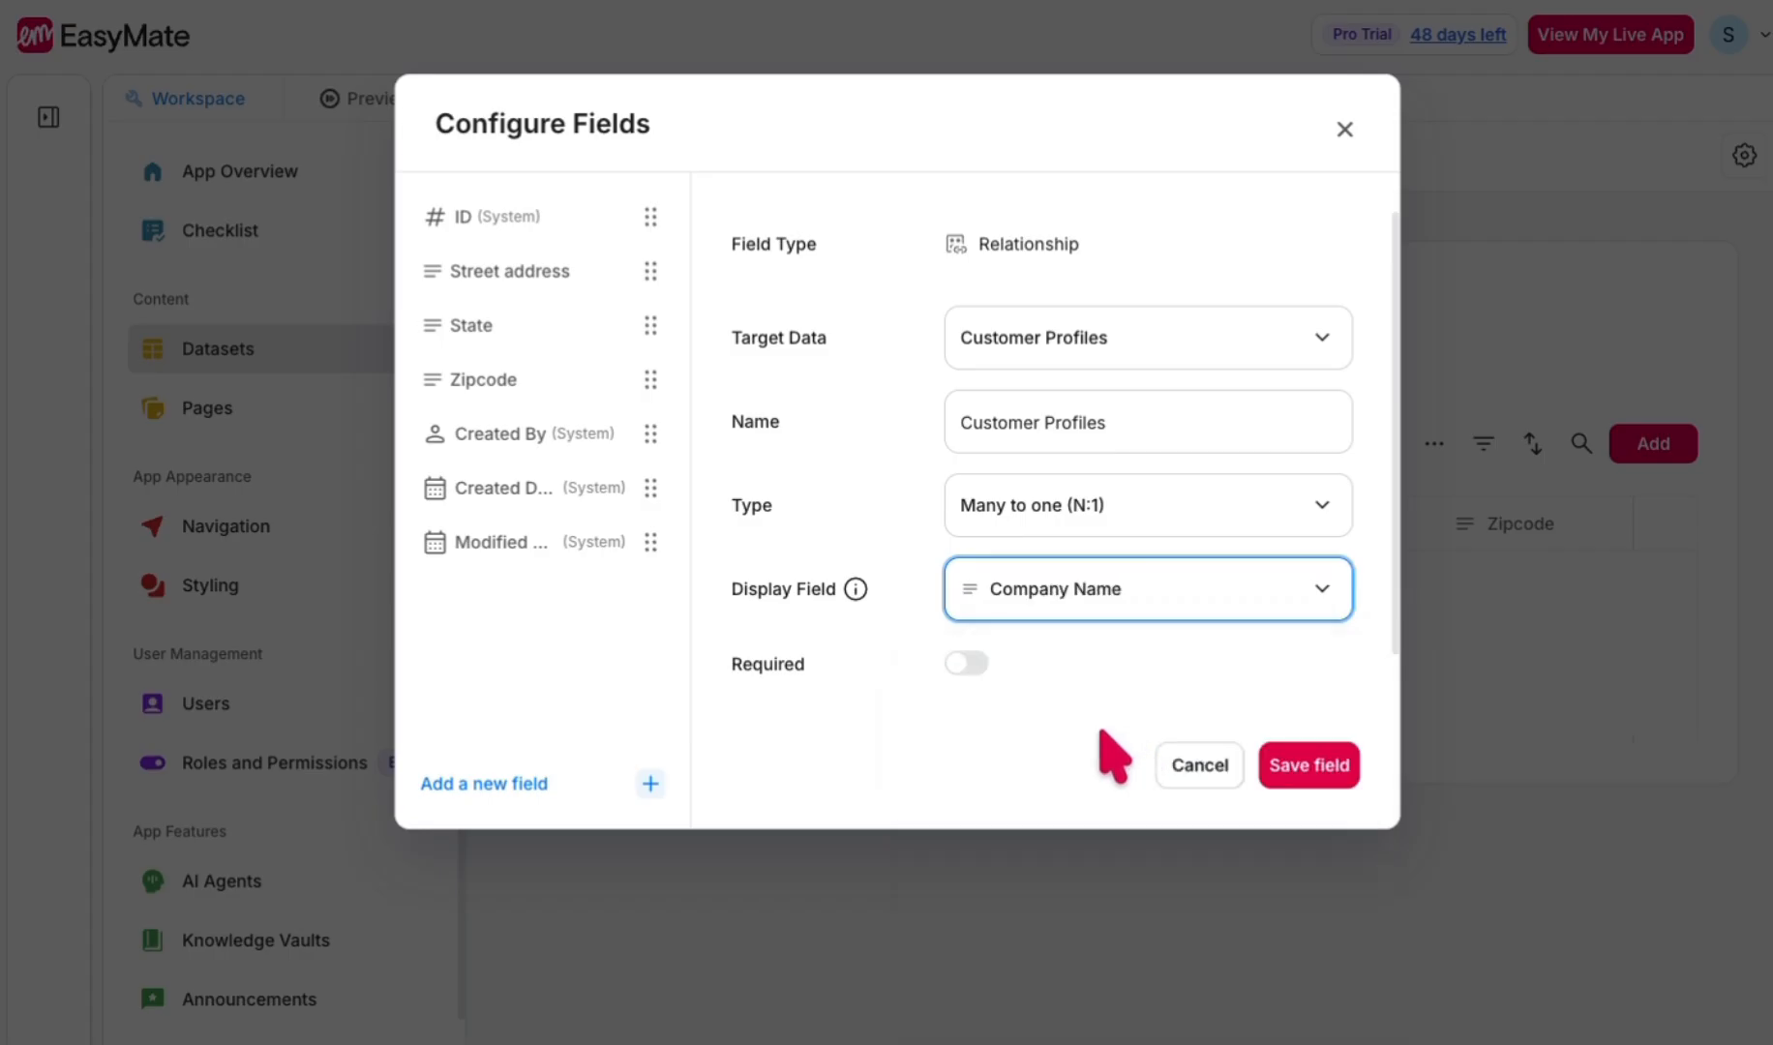
click(1328, 767)
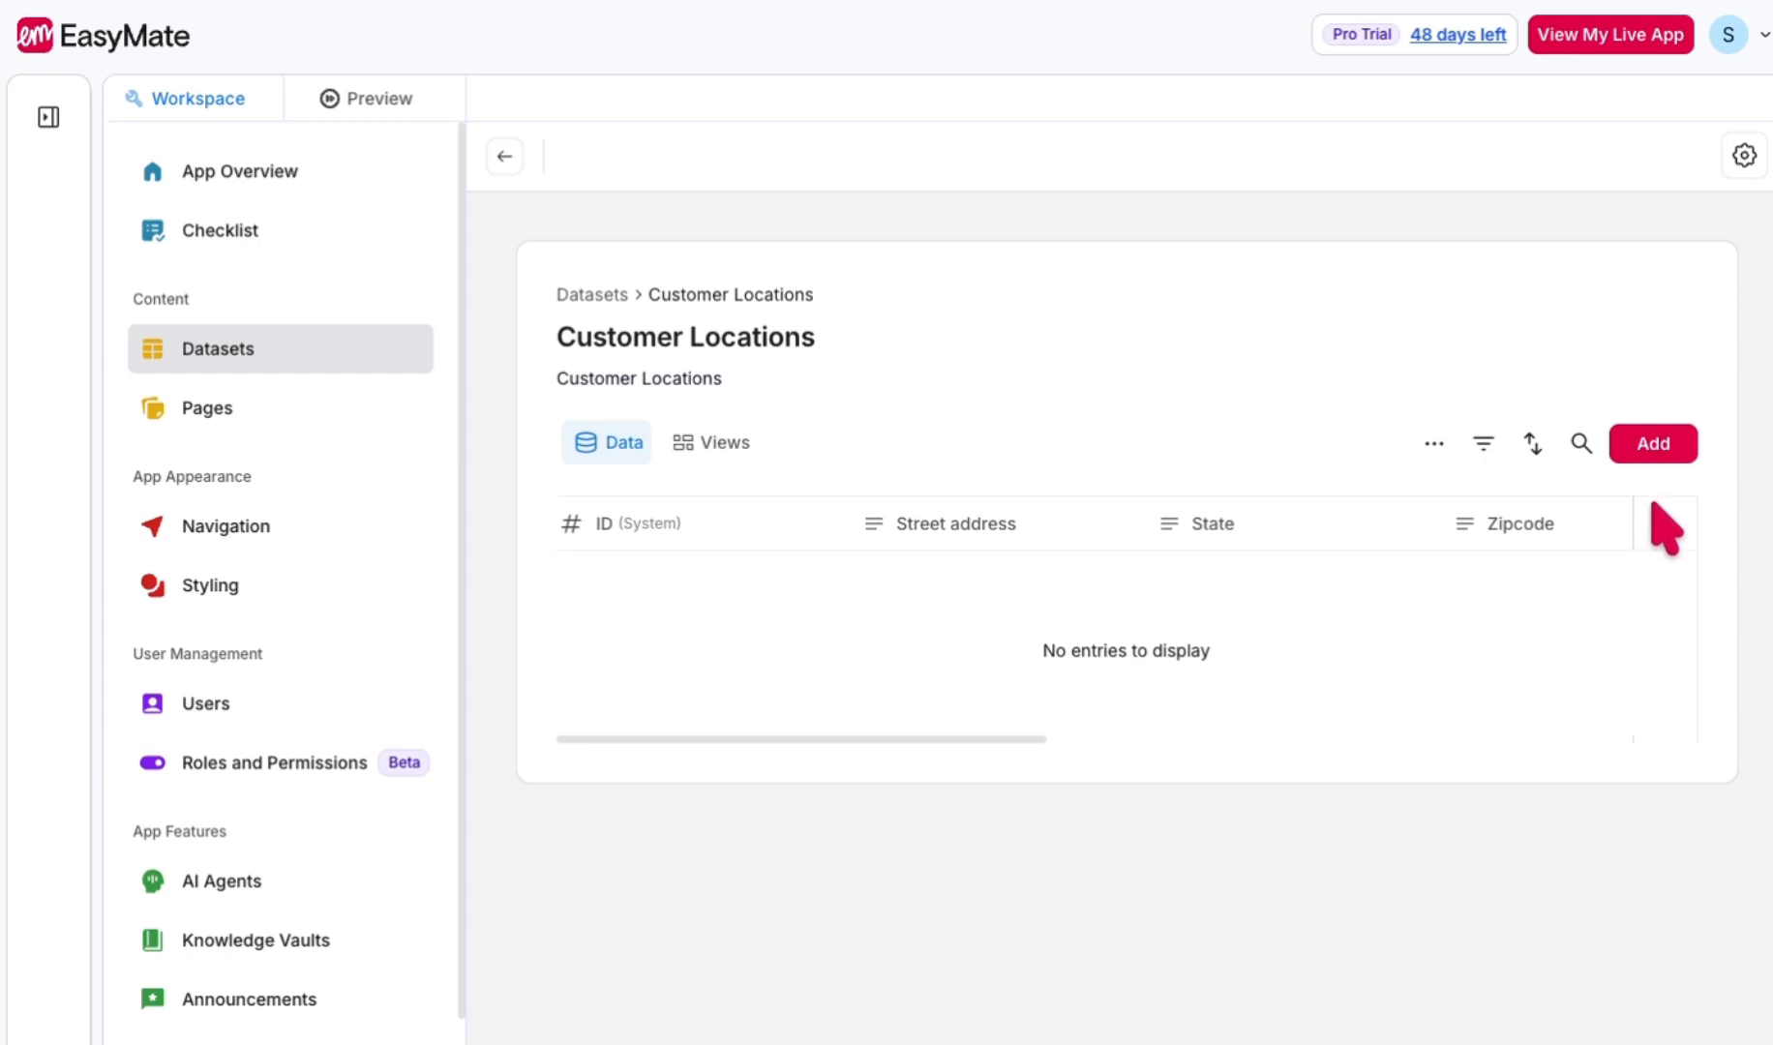
- Start a new Customer Locations entry and fill in its street address, state and zipcode
click(1656, 449)
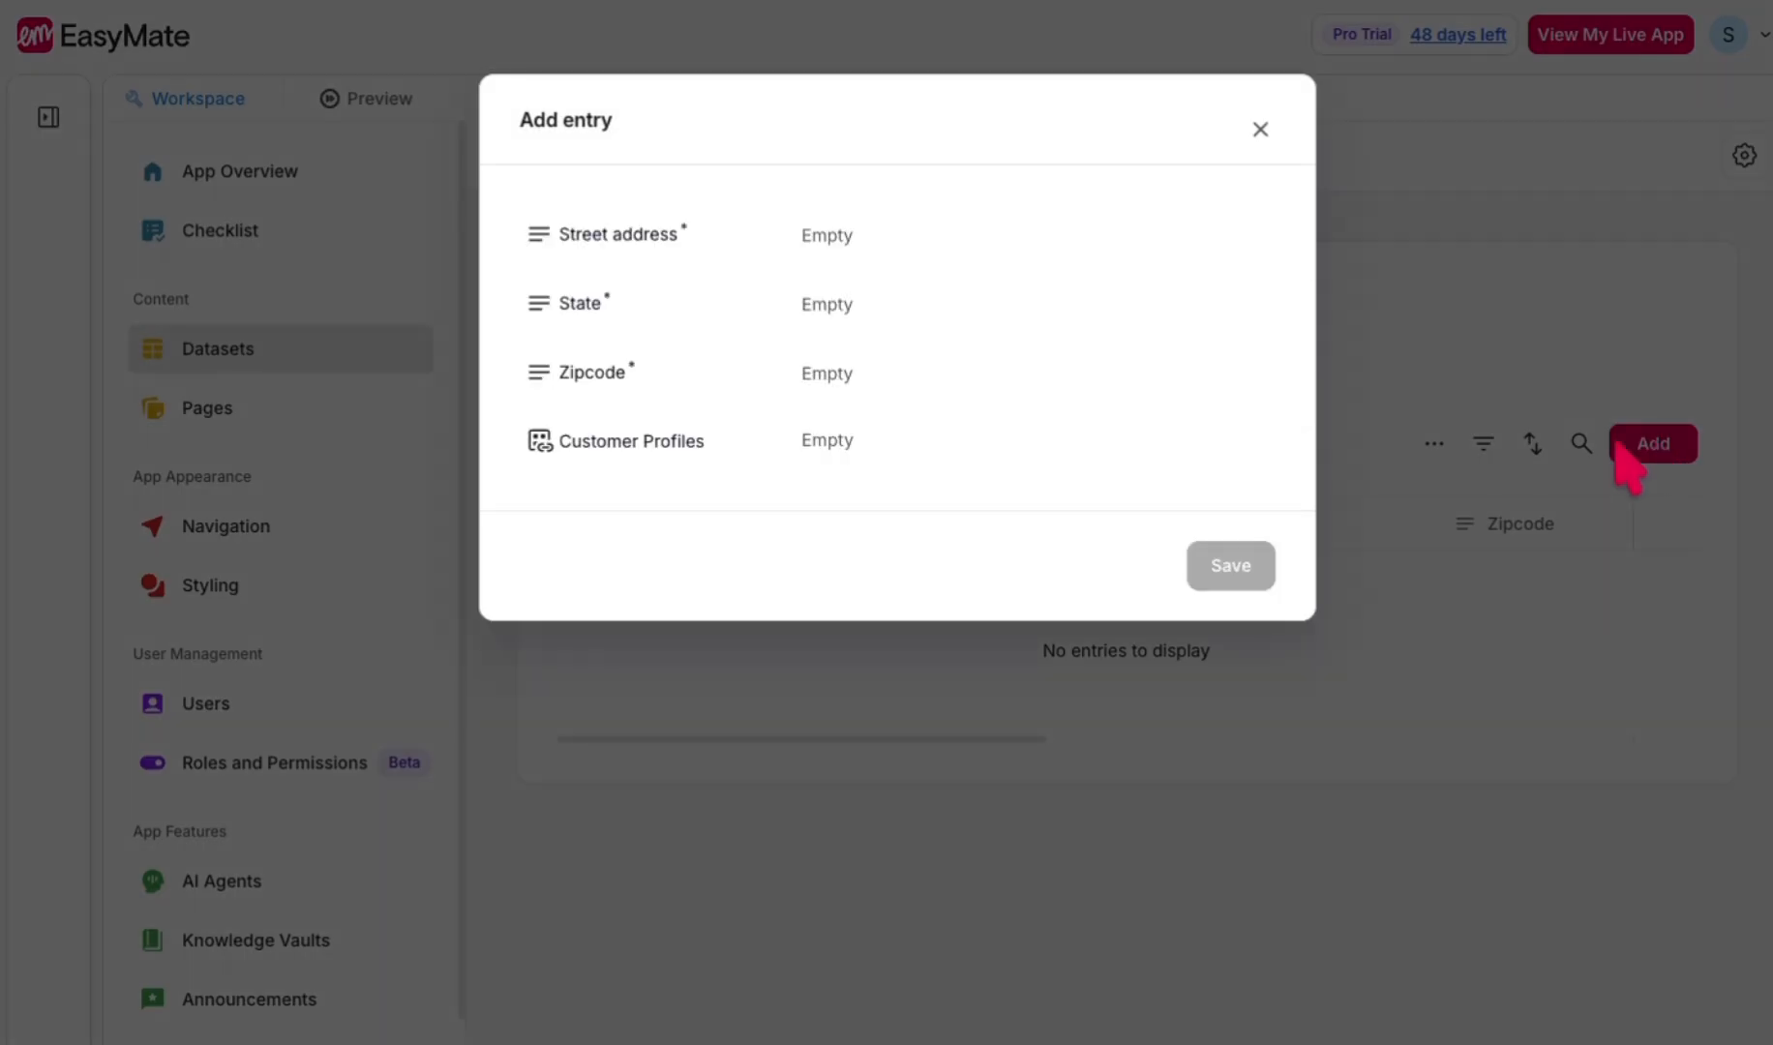
click(873, 244)
click(987, 300)
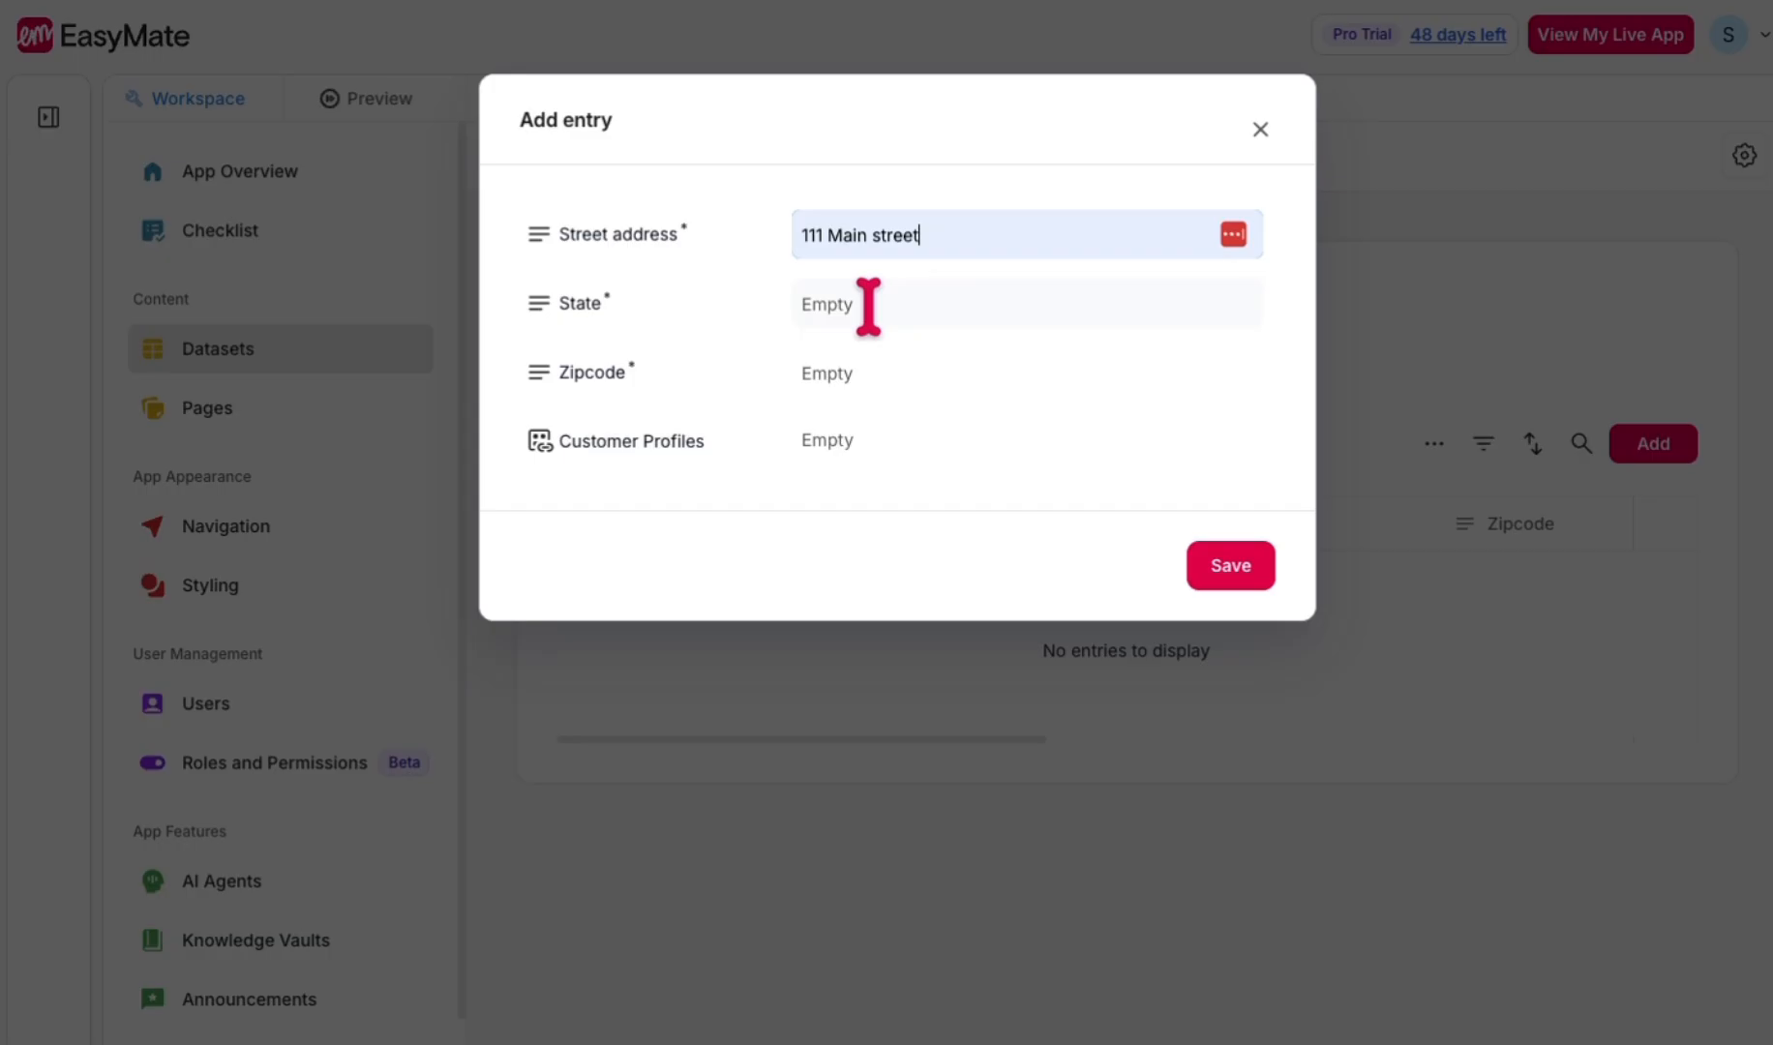
click(863, 302)
click(953, 368)
click(876, 378)
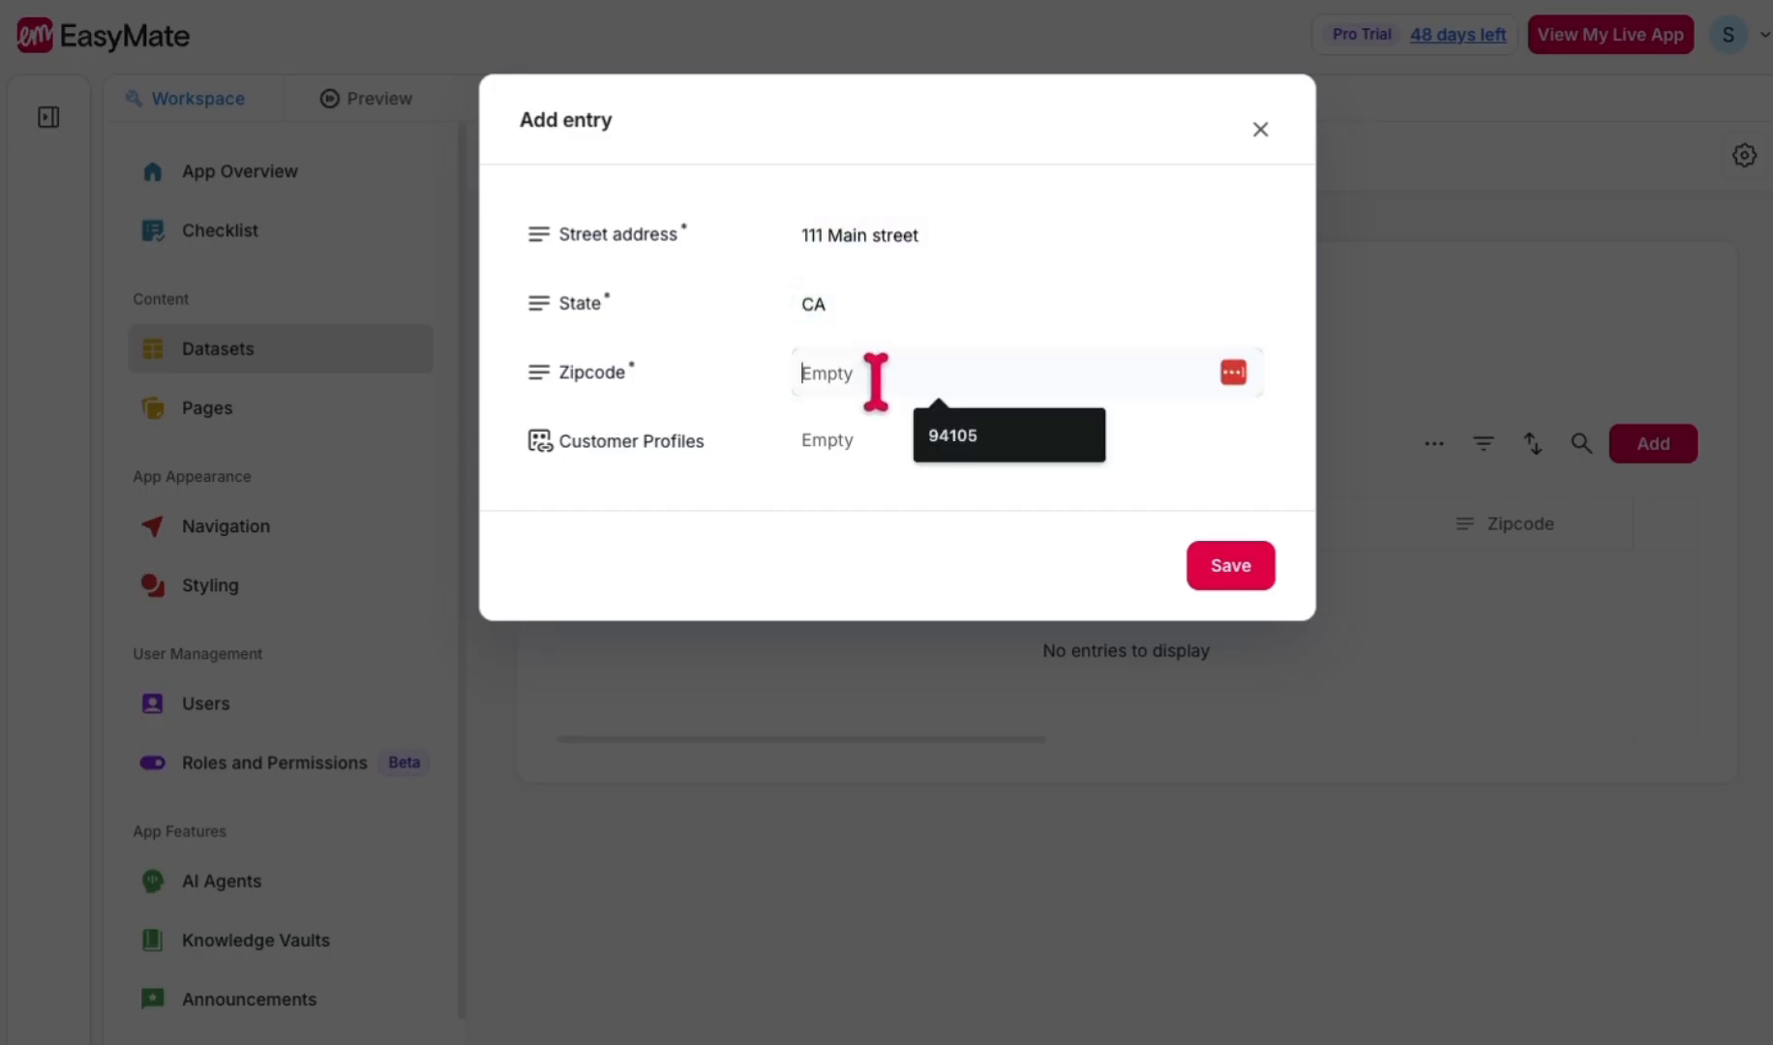
click(977, 452)
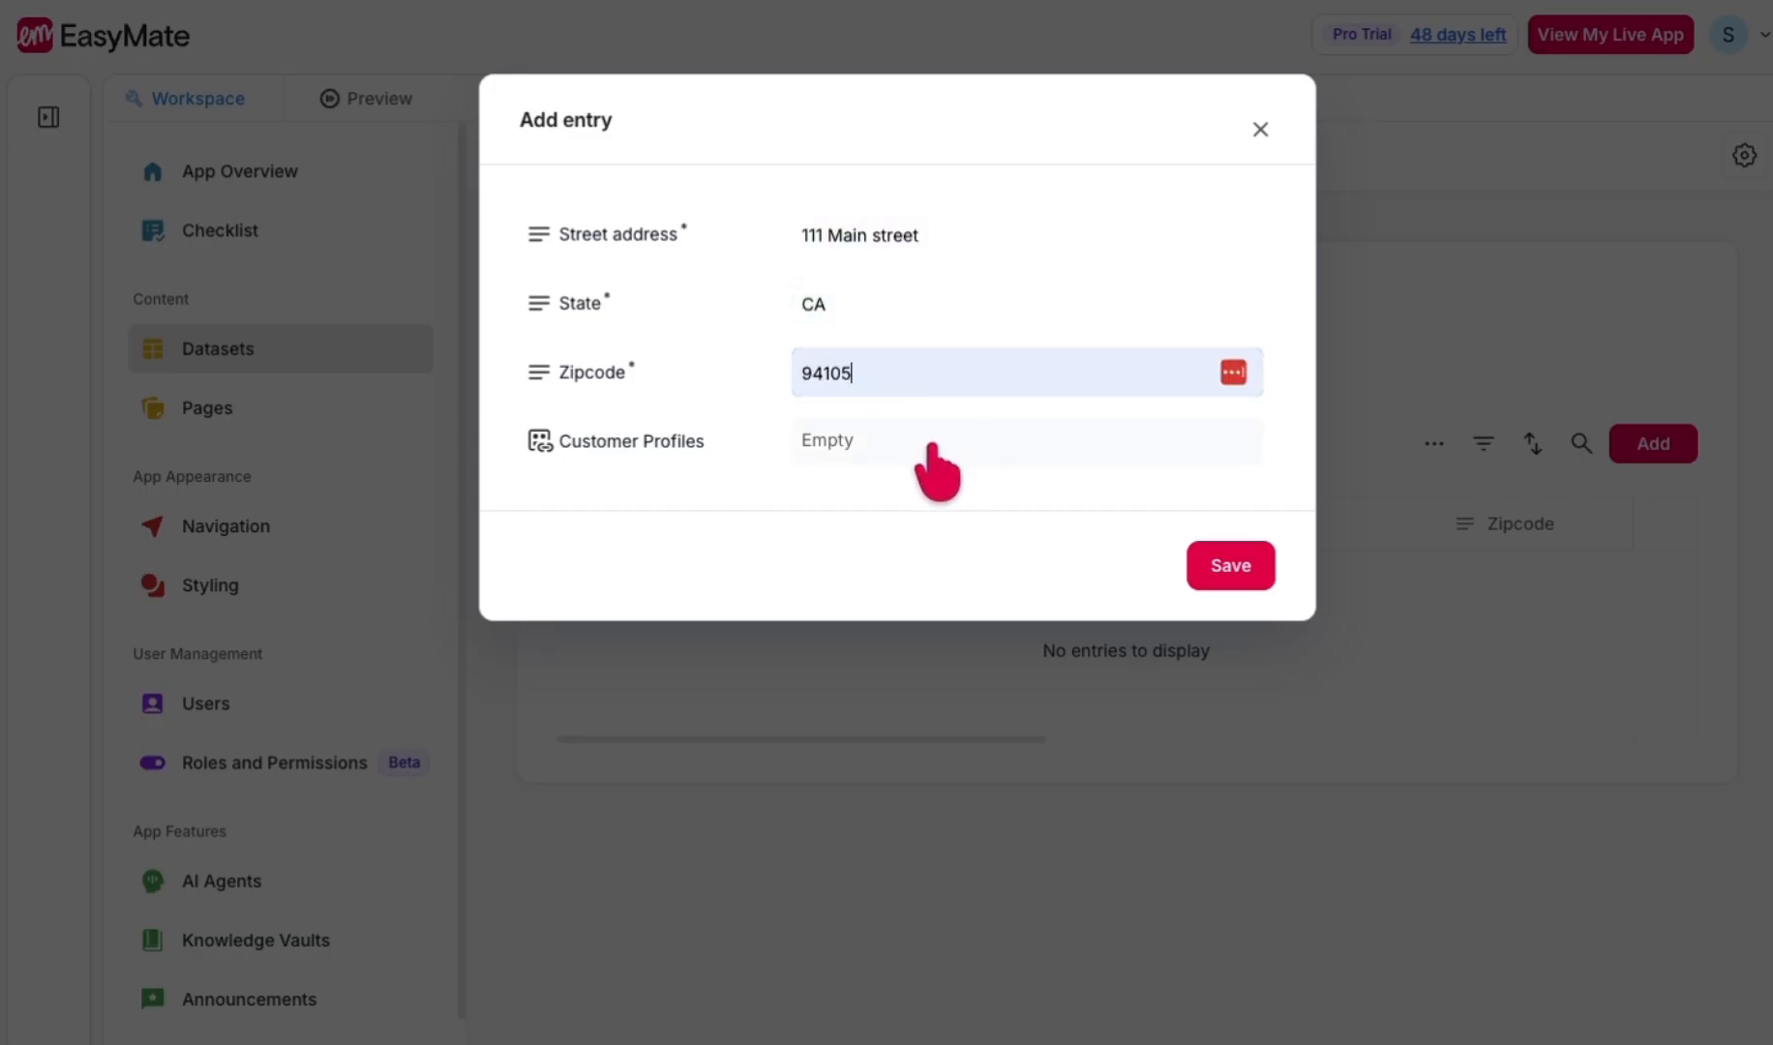
- Link the new location entry to BrightSpace Co. in Customer Profiles and save the entry
click(929, 450)
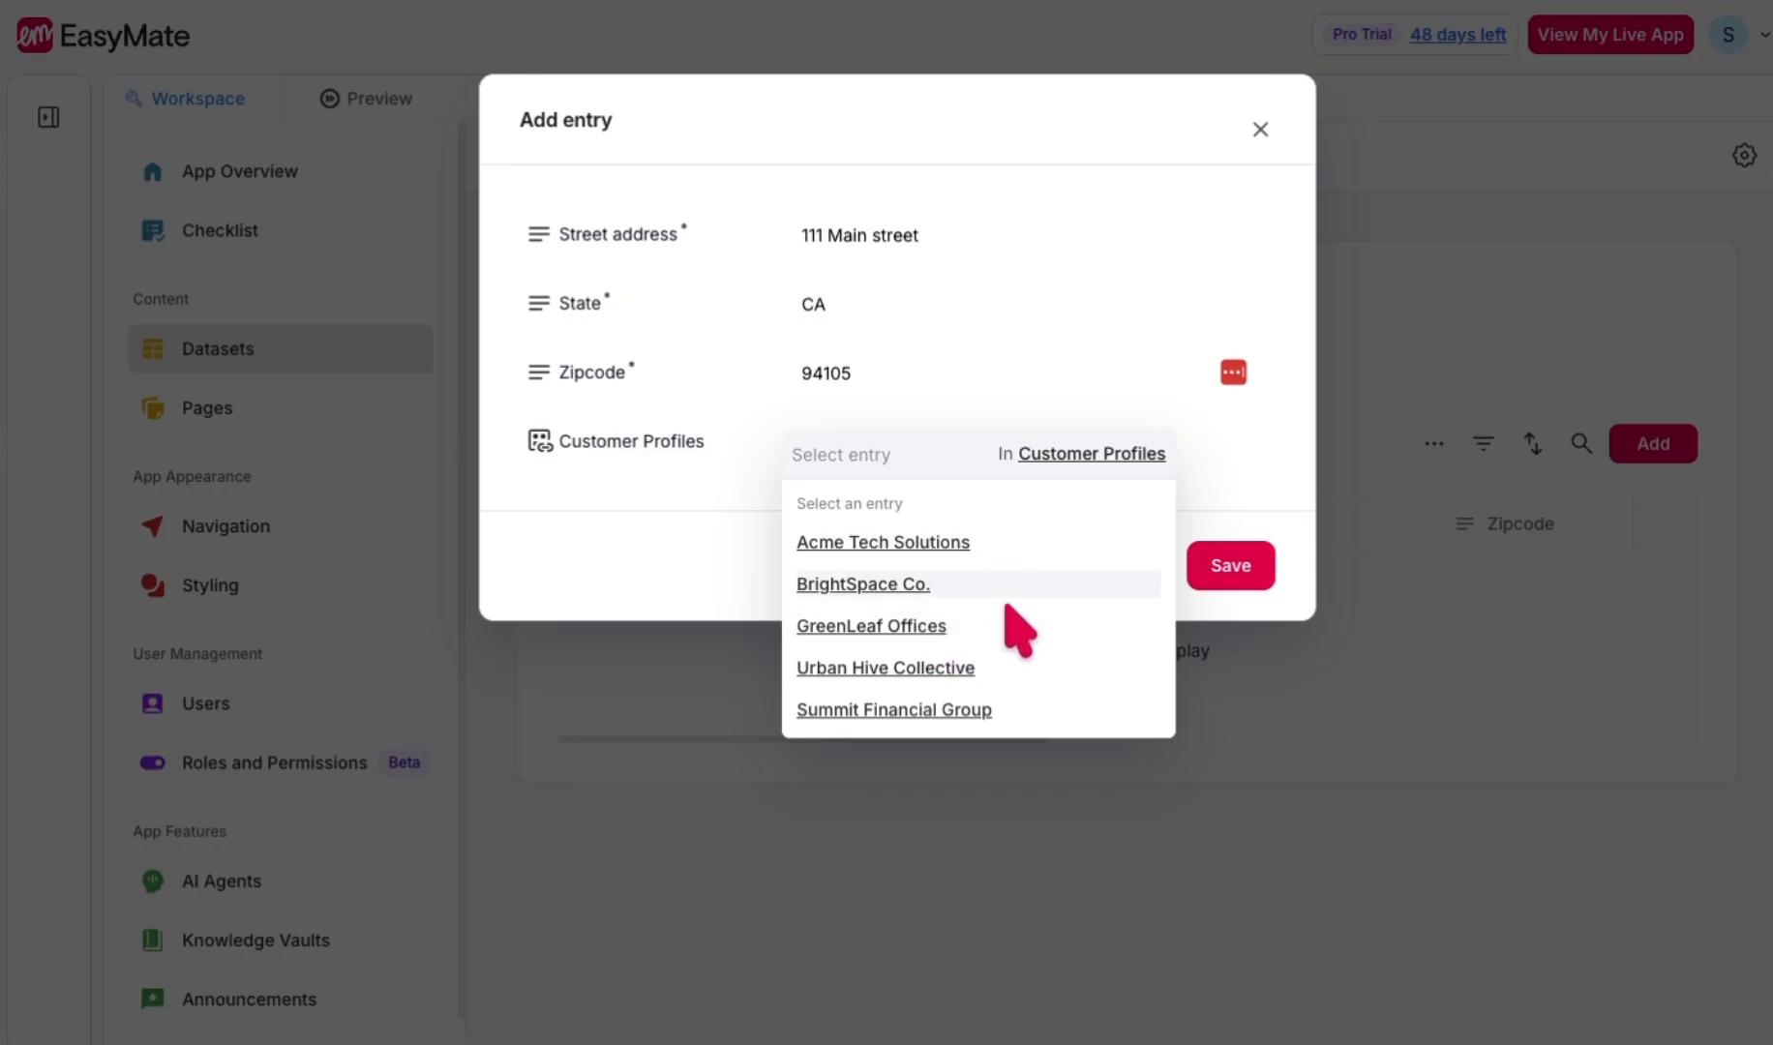
click(919, 584)
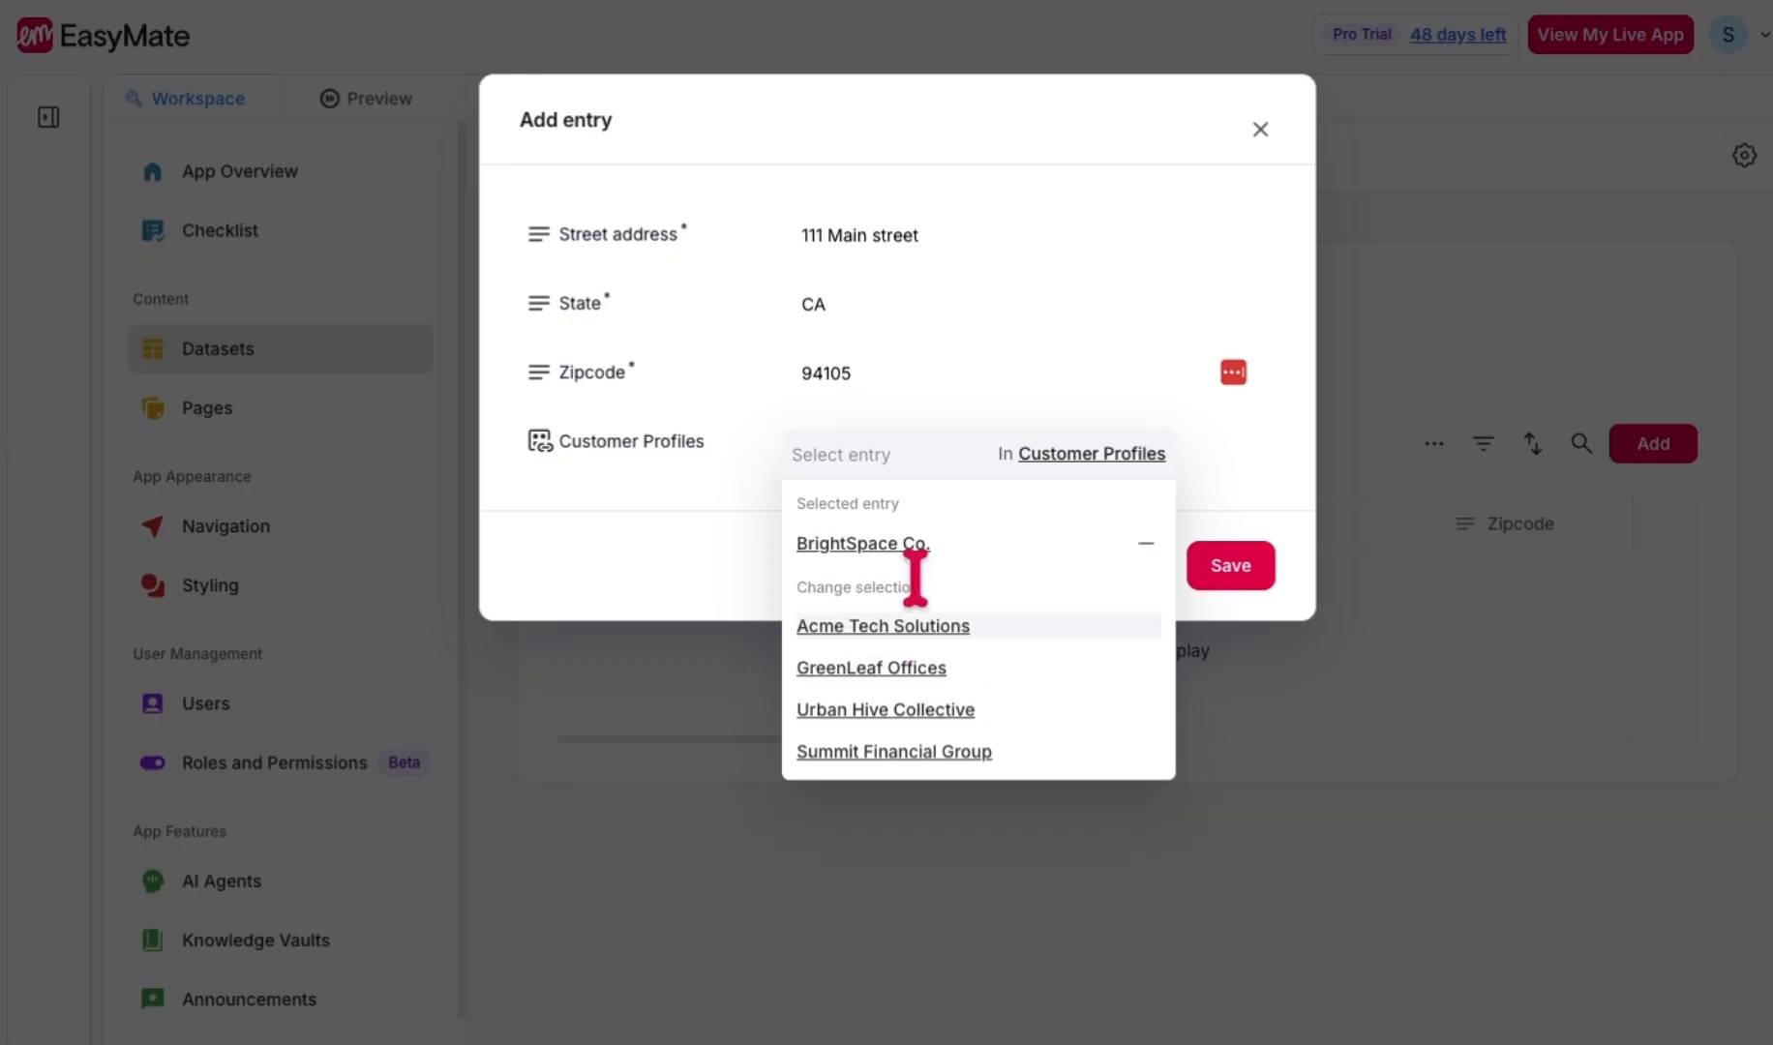
click(1244, 498)
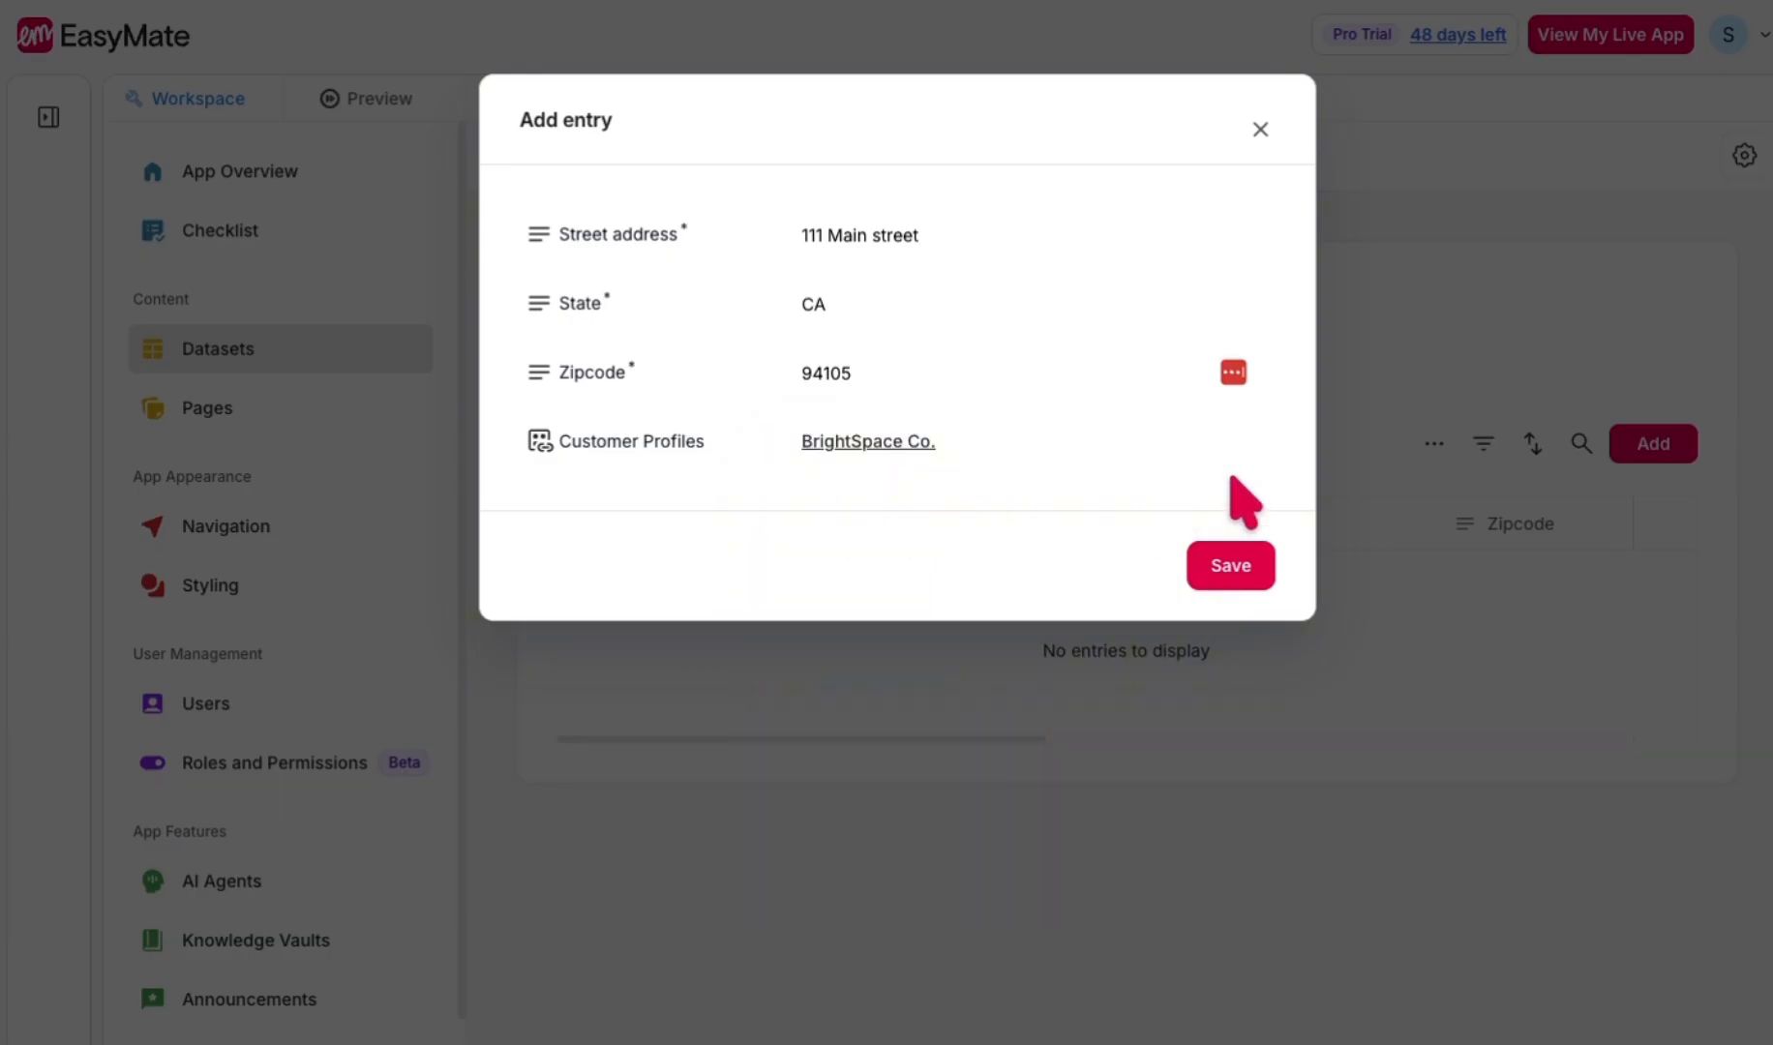
click(1237, 584)
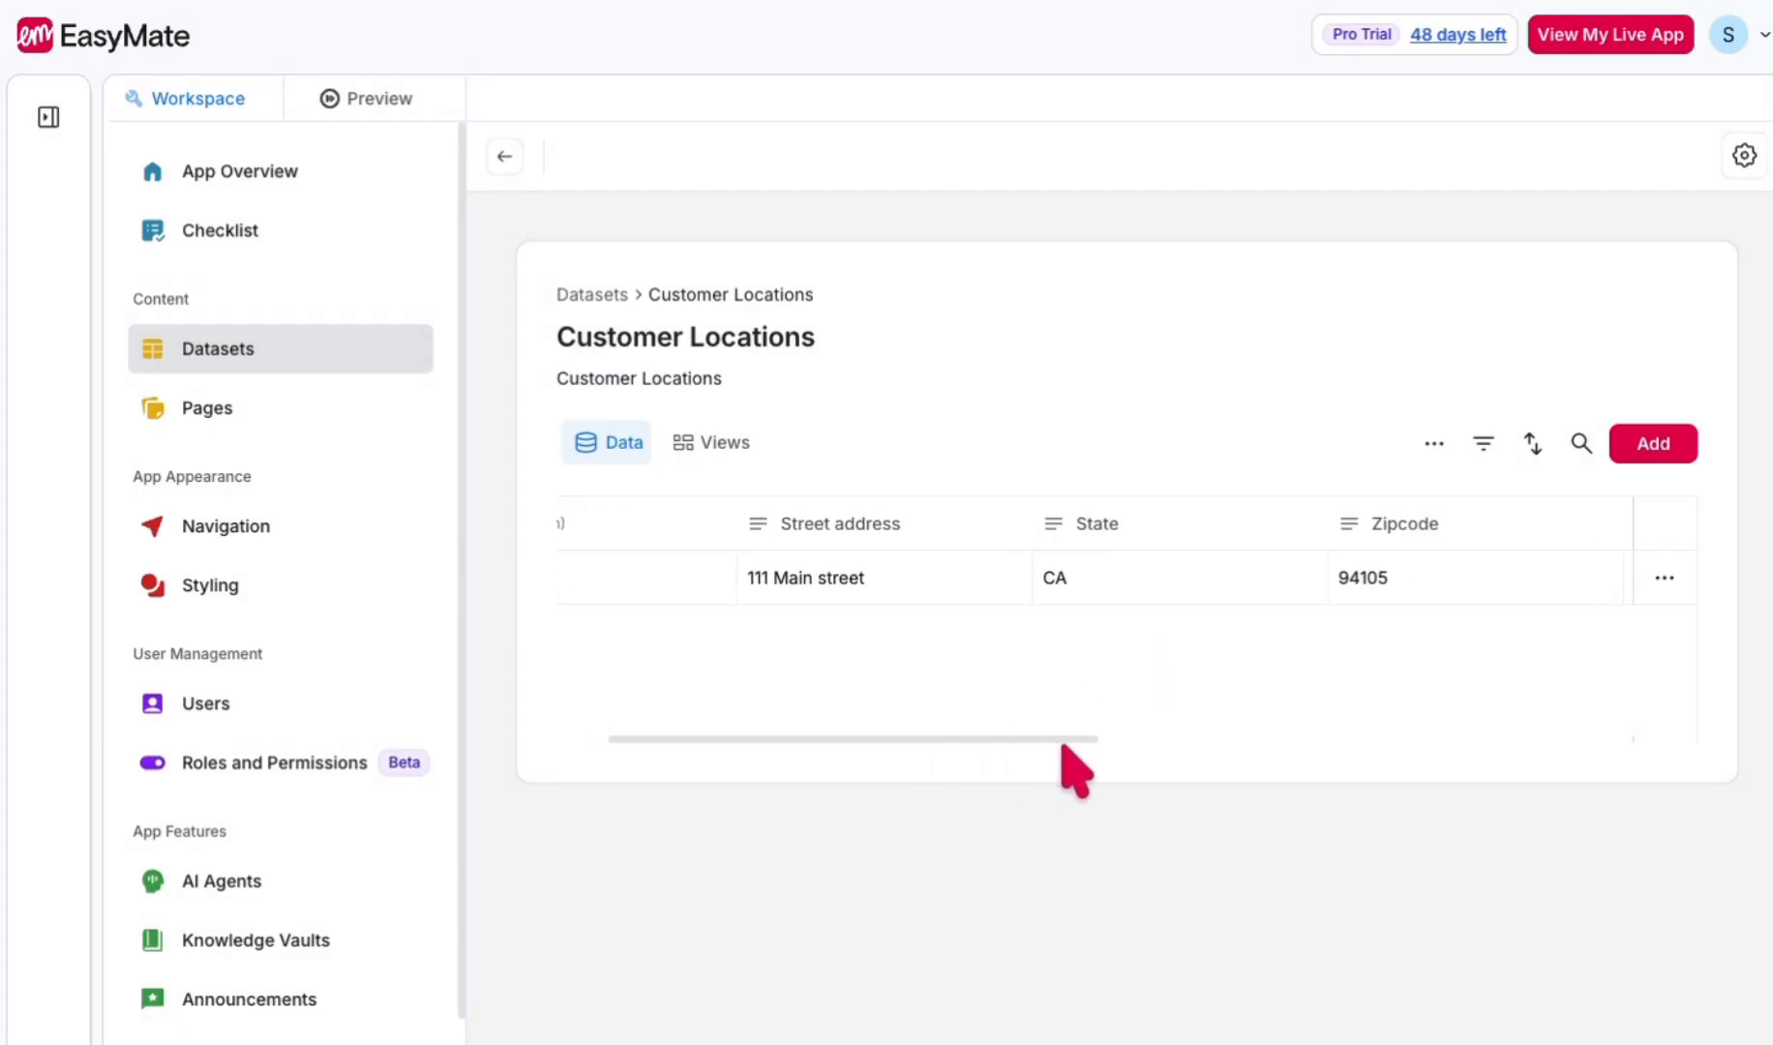
- Review the saved location's remaining columns, and open the Customer Profiles dataset to check its Customer Locations column
drag(1063, 745, 1386, 761)
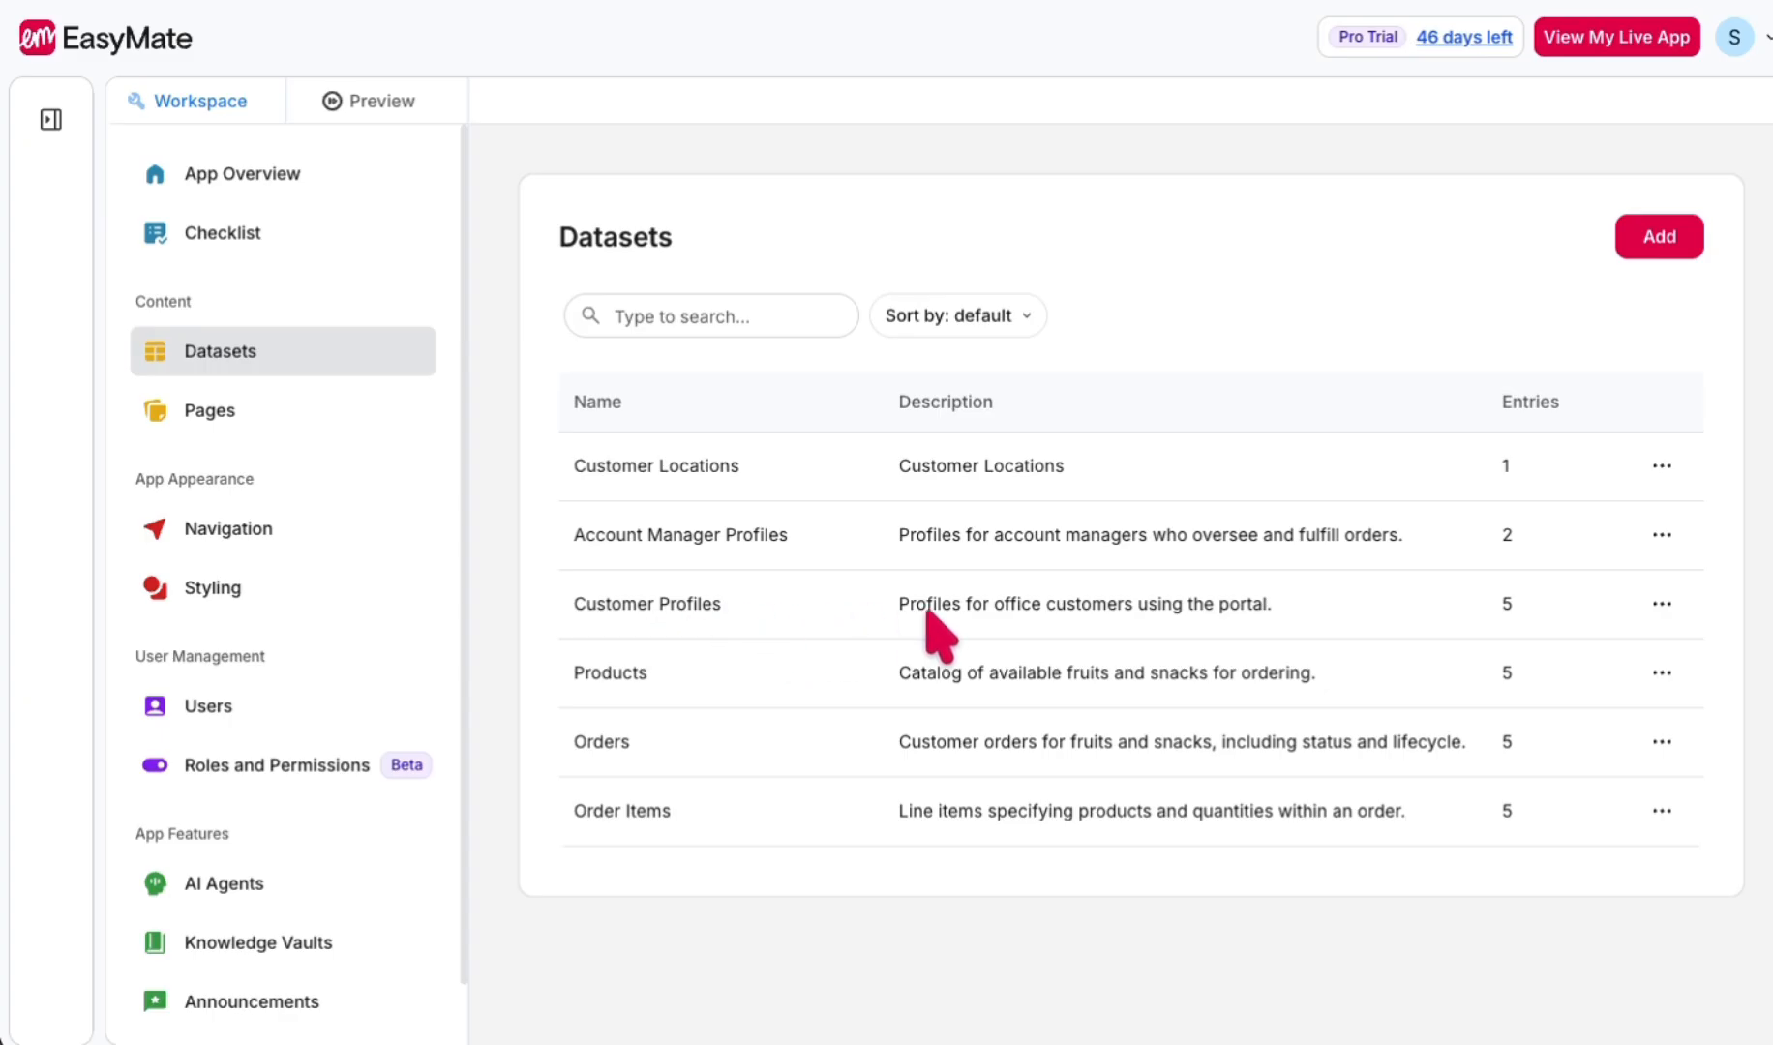
click(720, 604)
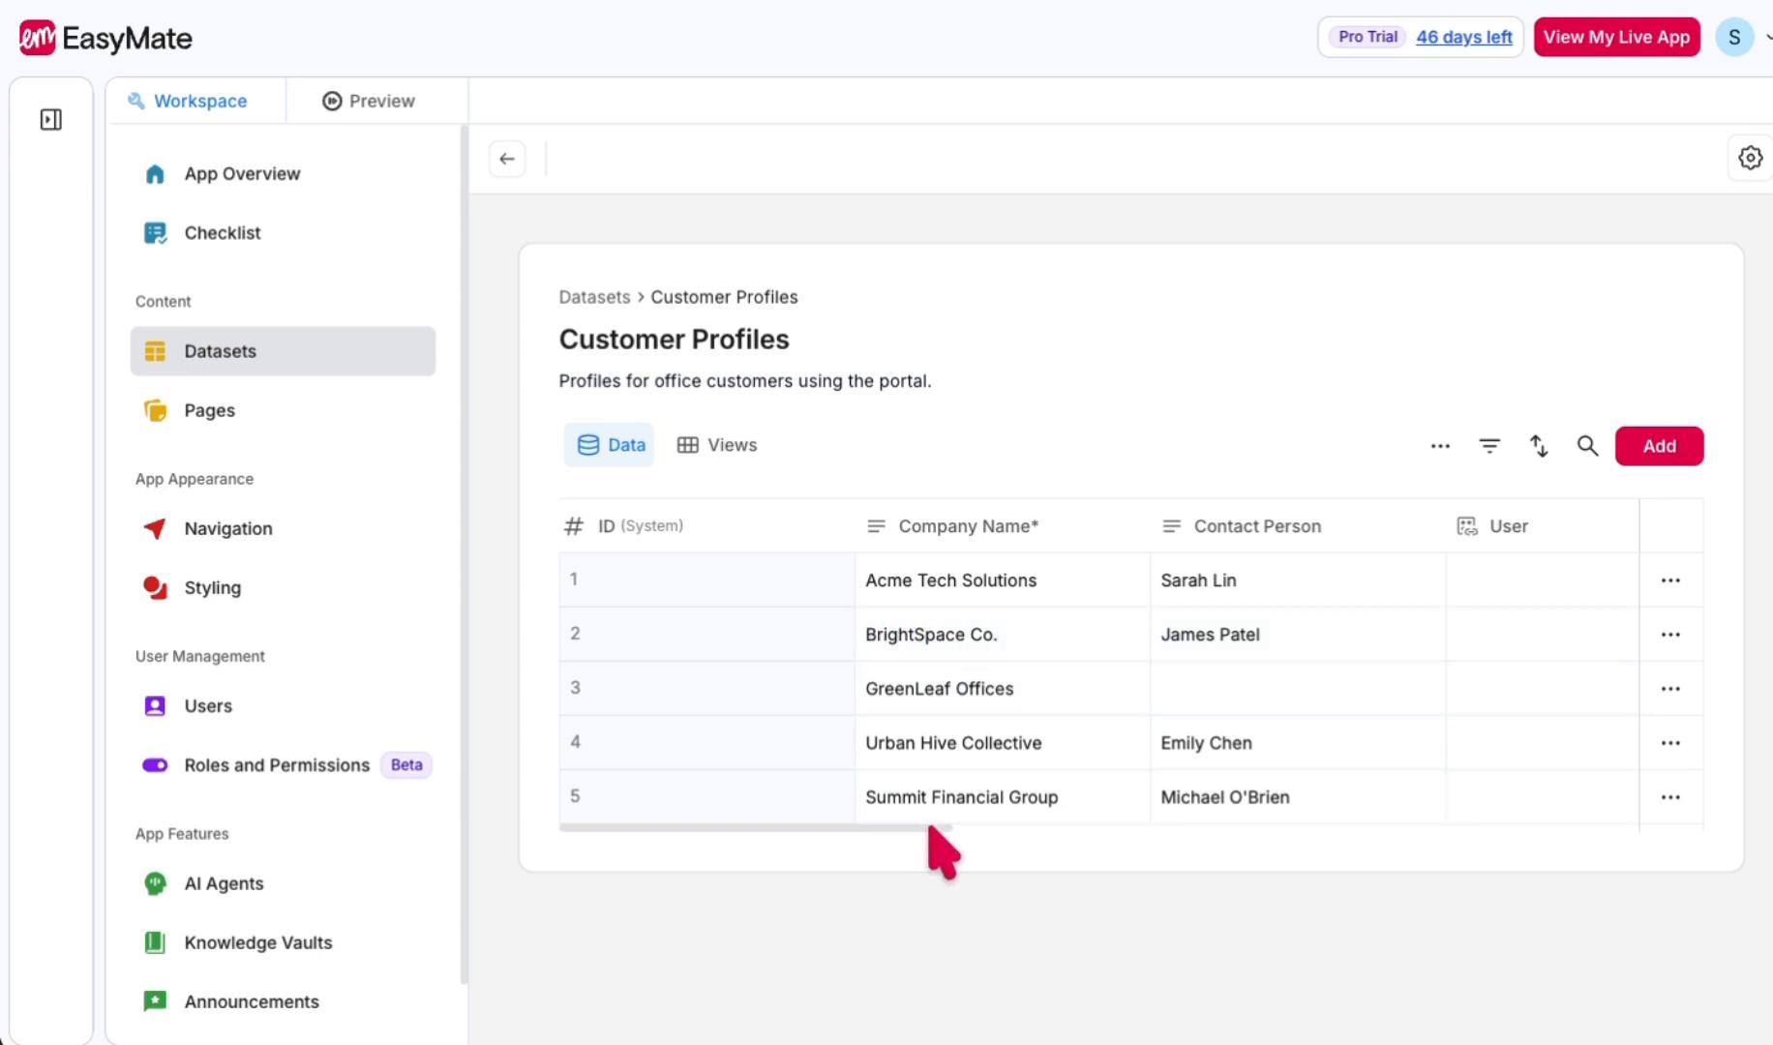
drag(929, 828, 1378, 817)
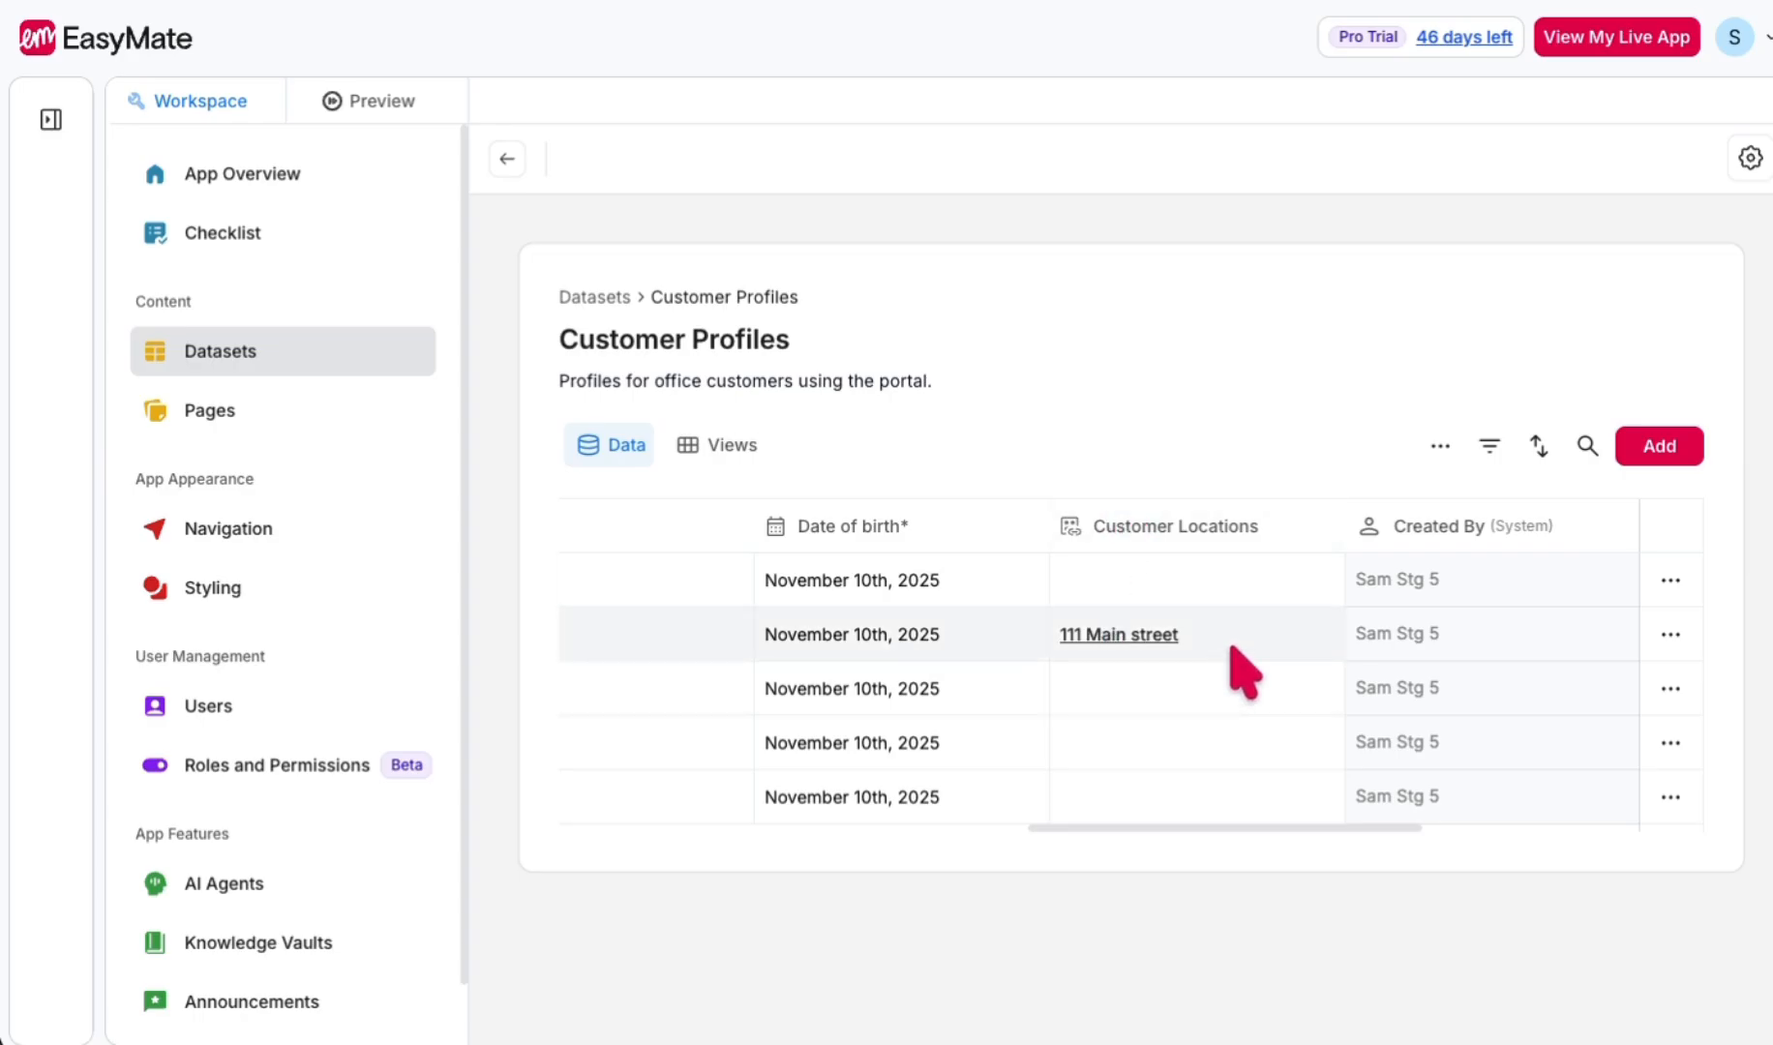